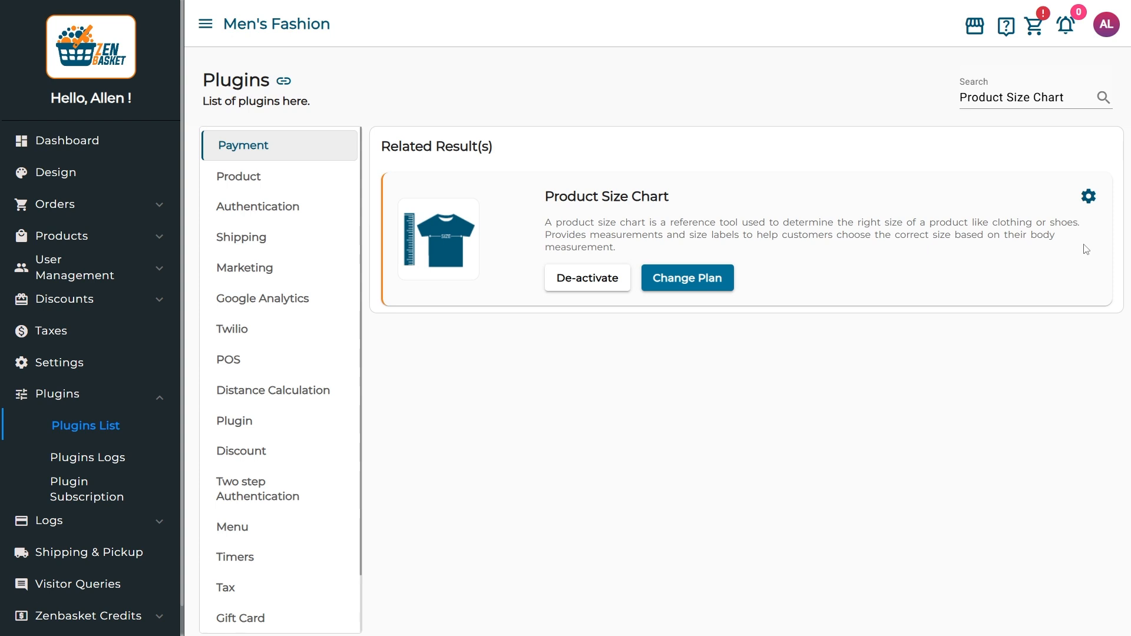
# - Open the Product Size Chart plugin's configuration, choosing the horizontal ruler-with-arrow icon and keeping the "Size chart" label and Both view
pyautogui.click(1088, 198)
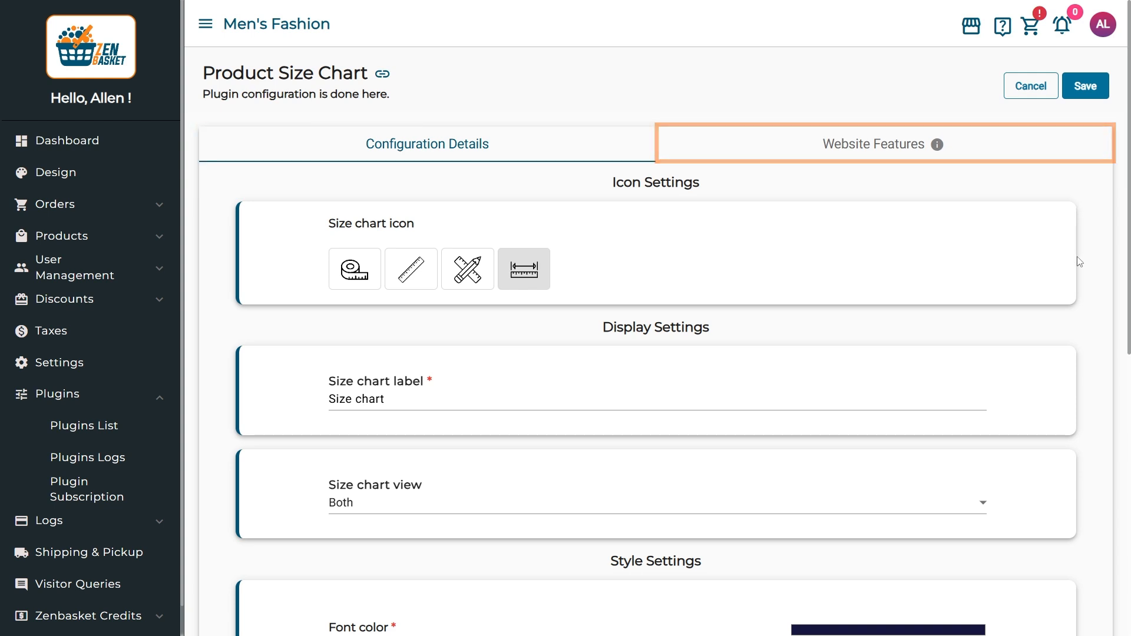
pyautogui.click(529, 282)
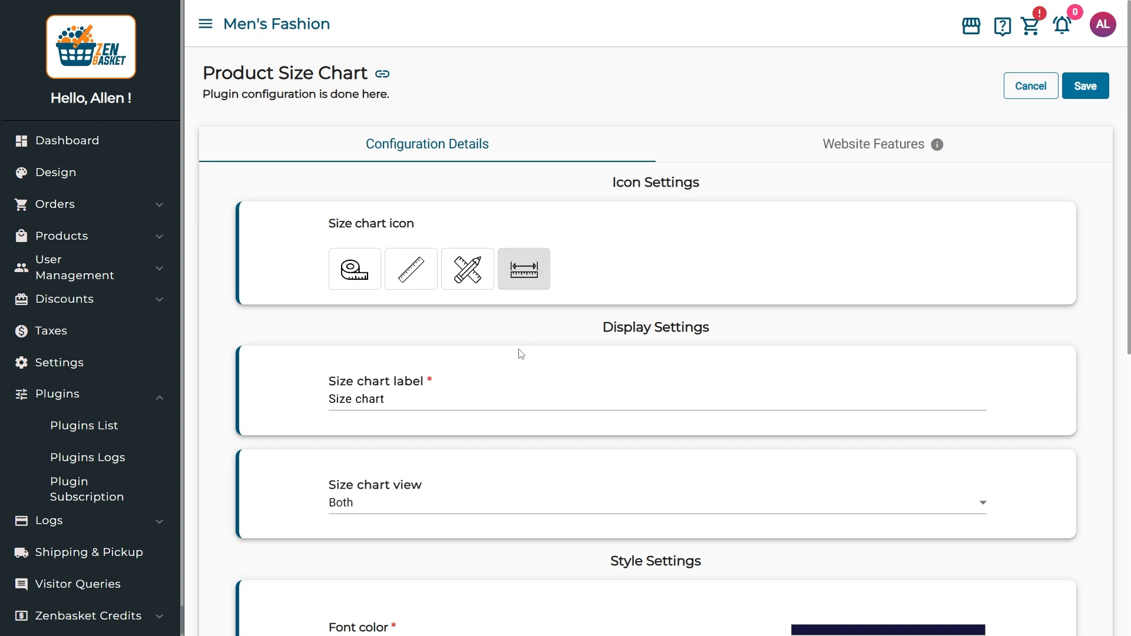
pyautogui.click(511, 413)
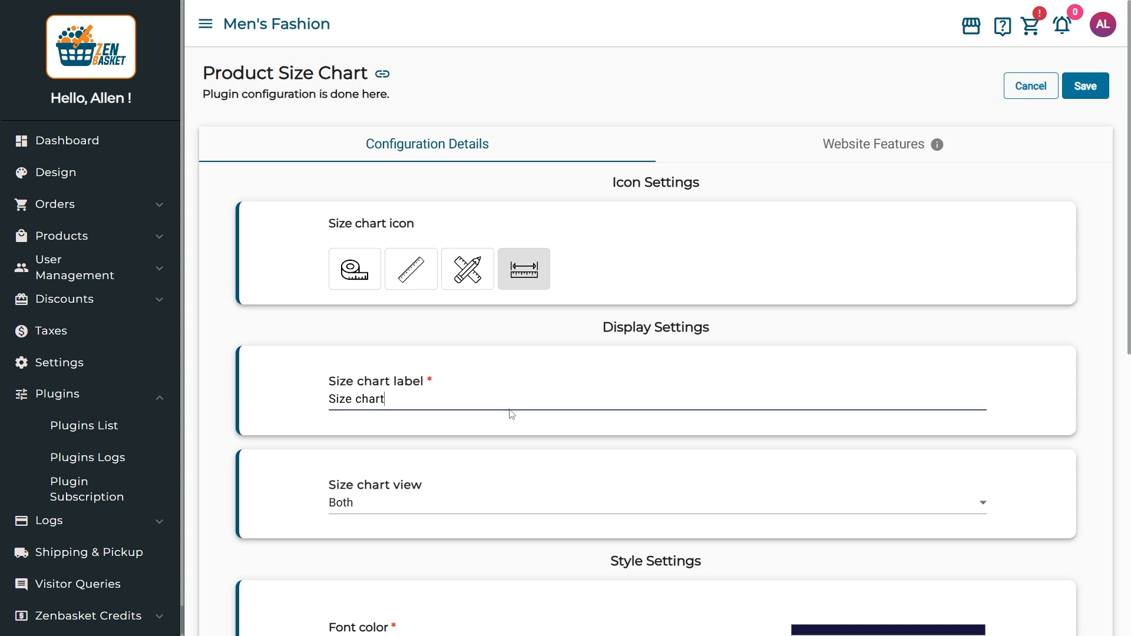
pyautogui.click(511, 508)
pyautogui.click(512, 507)
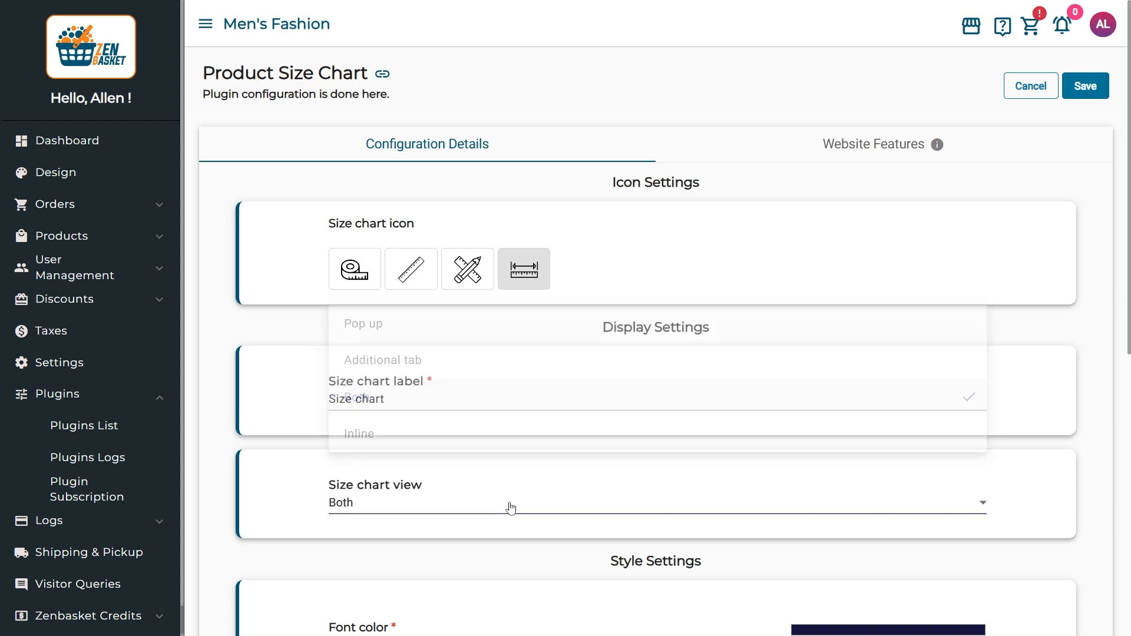
# - Set the font color to about RGB 20, 20, 57 and the link pop up overlay color to about RGB 62, 64, 106
pyautogui.scroll(-3, 511, 508)
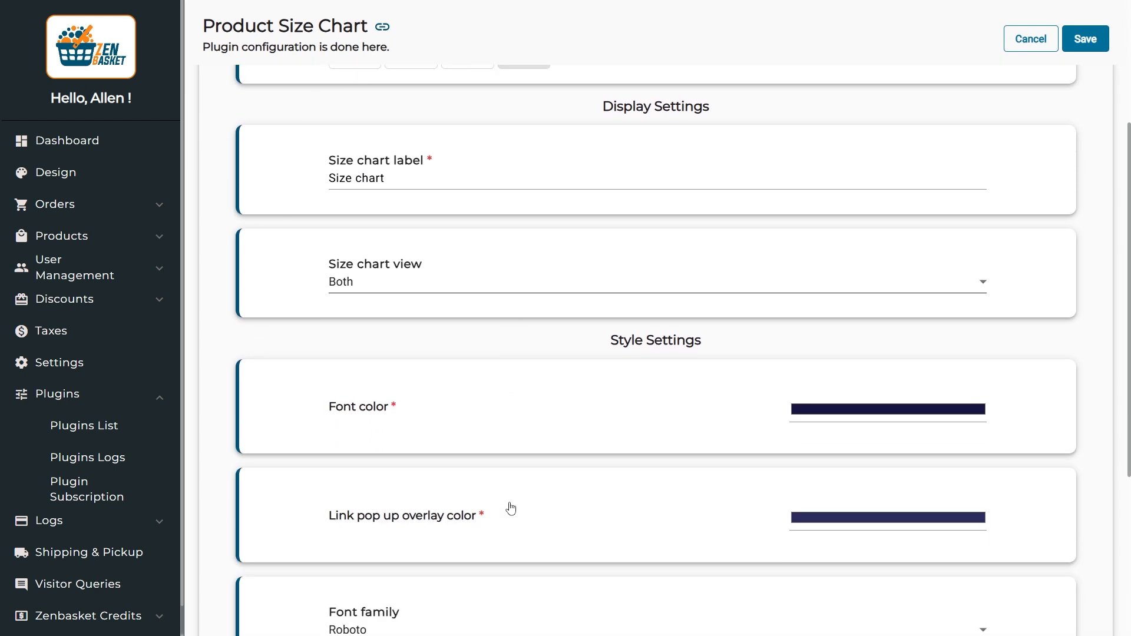
pyautogui.click(864, 411)
pyautogui.click(908, 291)
pyautogui.moveTo(909, 293); pyautogui.dragTo(903, 297)
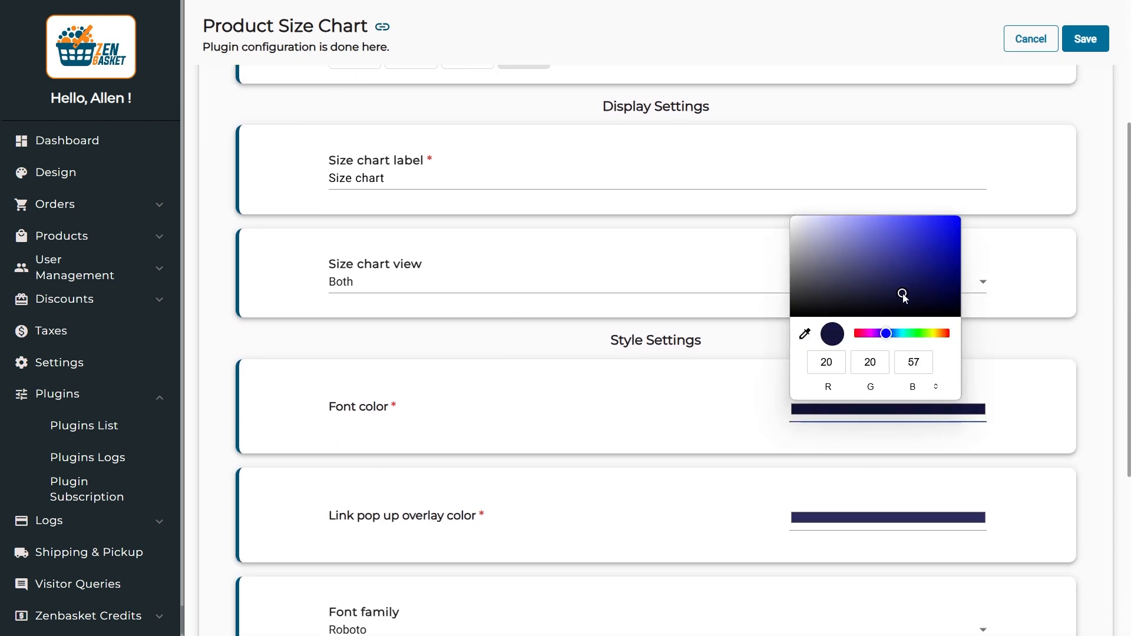
pyautogui.click(890, 519)
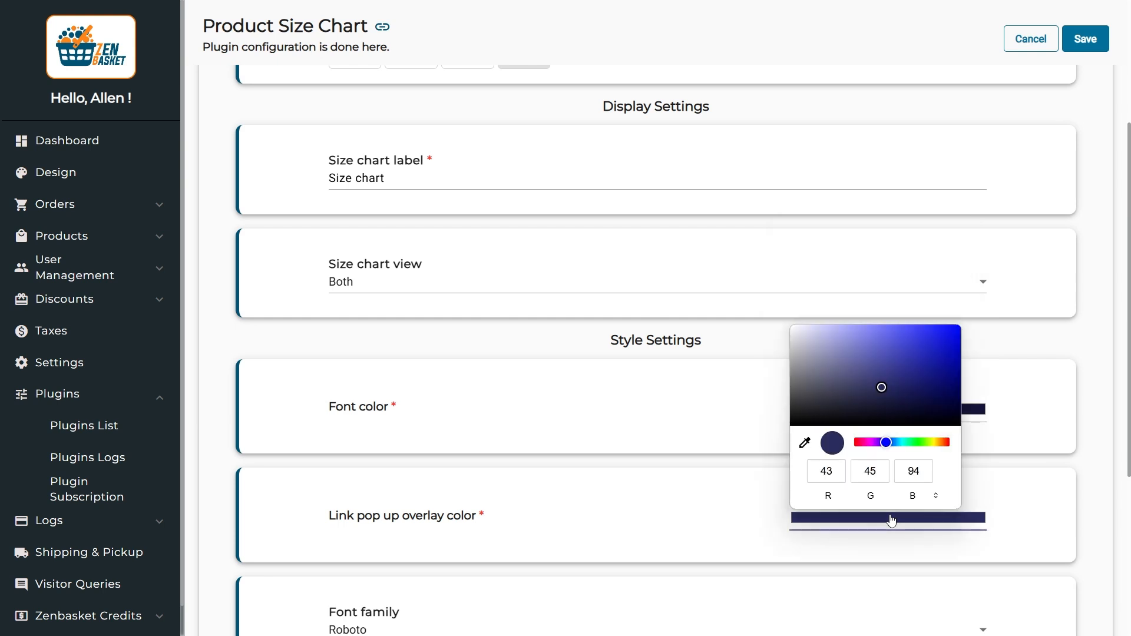
pyautogui.moveTo(884, 386); pyautogui.dragTo(860, 384)
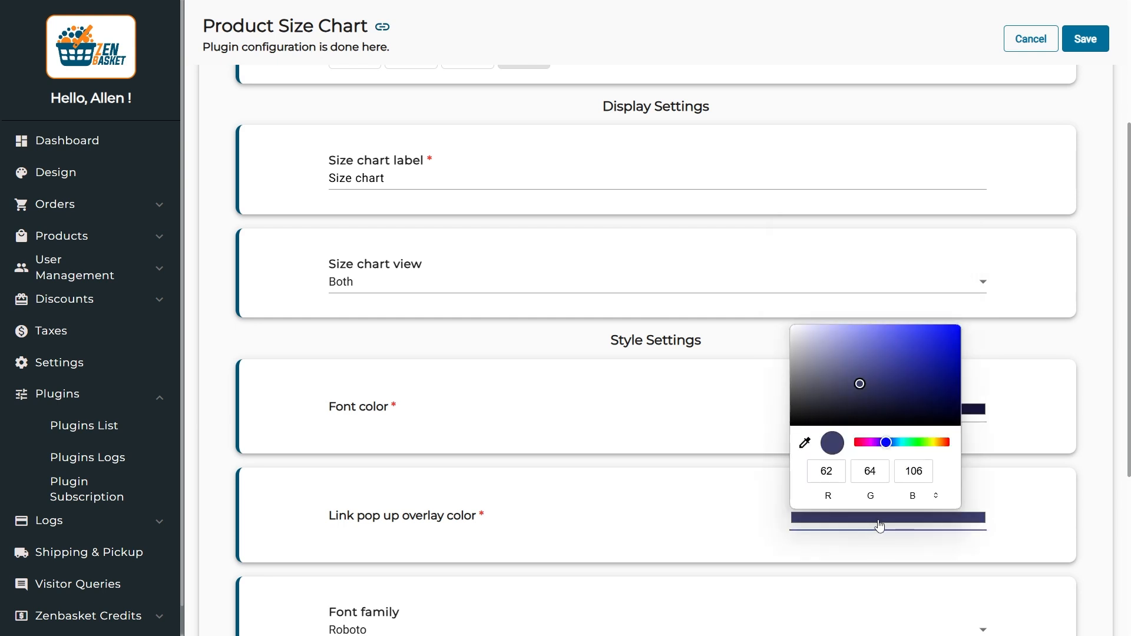
# - Choose Roboto as the size chart's font family and keep Bold enabled as the font style
pyautogui.moveTo(1129, 477); pyautogui.dragTo(1117, 604)
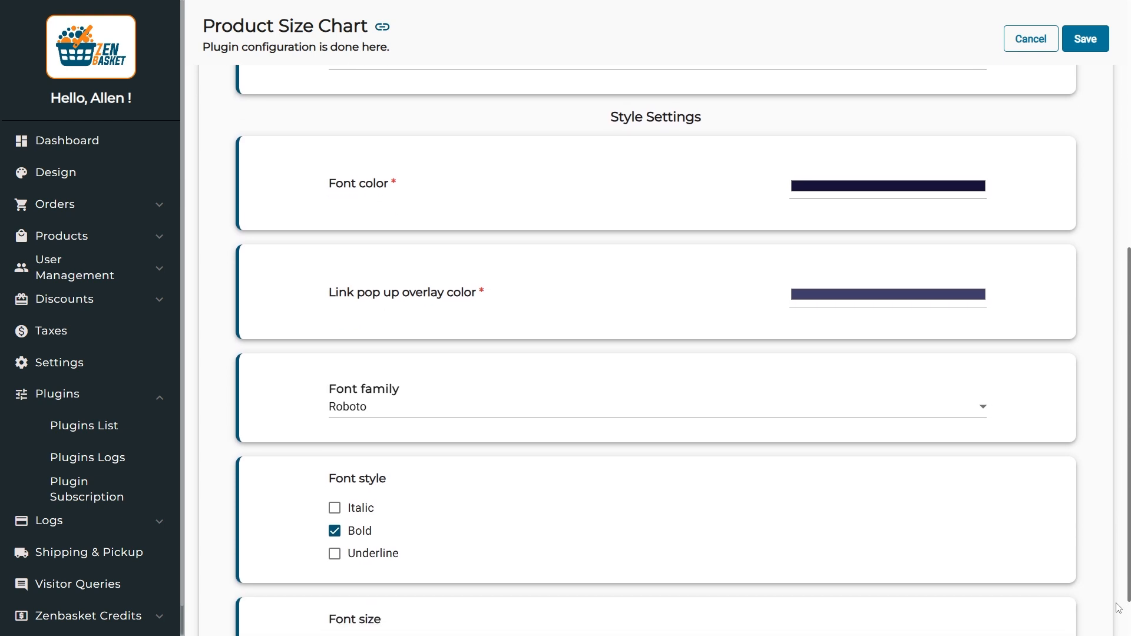
pyautogui.click(979, 352)
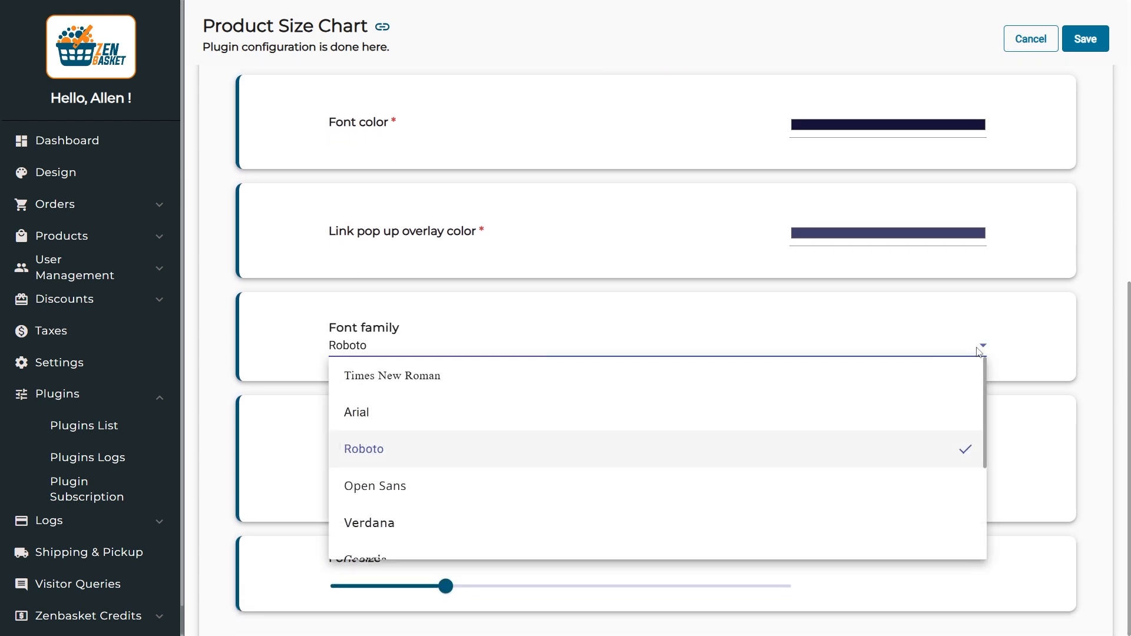
pyautogui.click(966, 453)
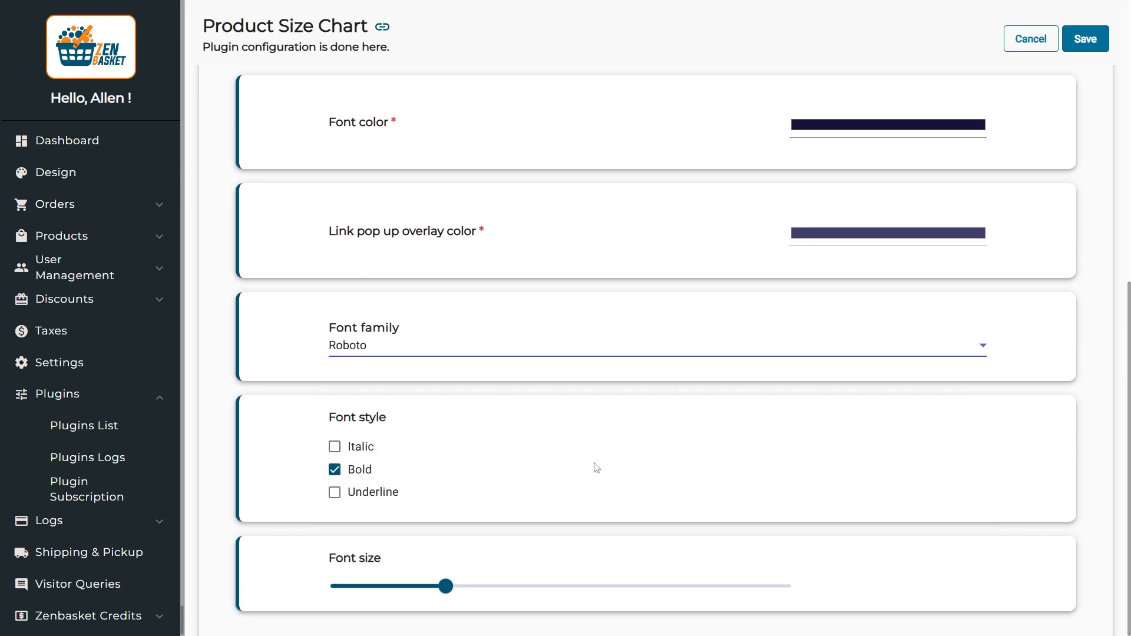
pyautogui.click(335, 470)
pyautogui.click(334, 470)
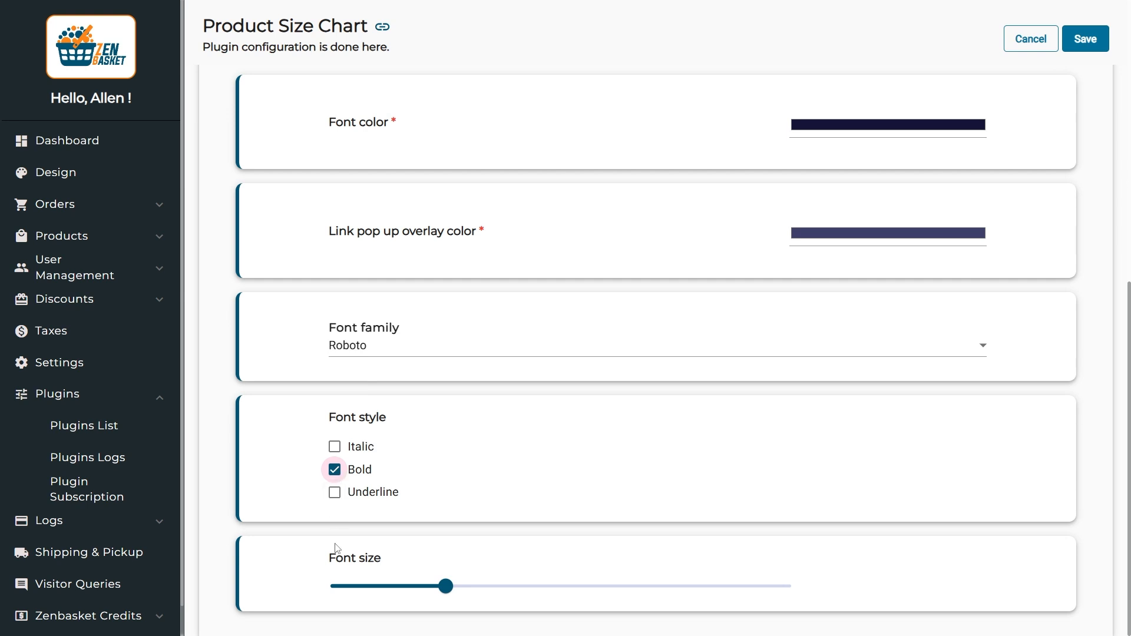
# - Review the plugin's website features and save the Product Size Chart configuration
pyautogui.moveTo(1129, 435); pyautogui.dragTo(1130, 146)
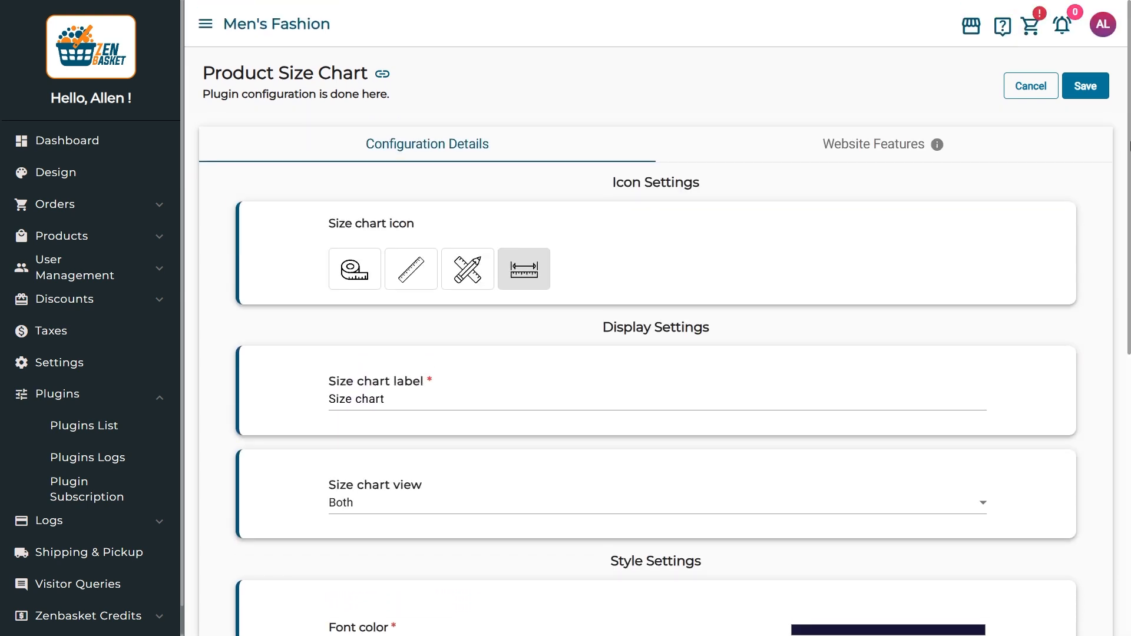
pyautogui.click(897, 143)
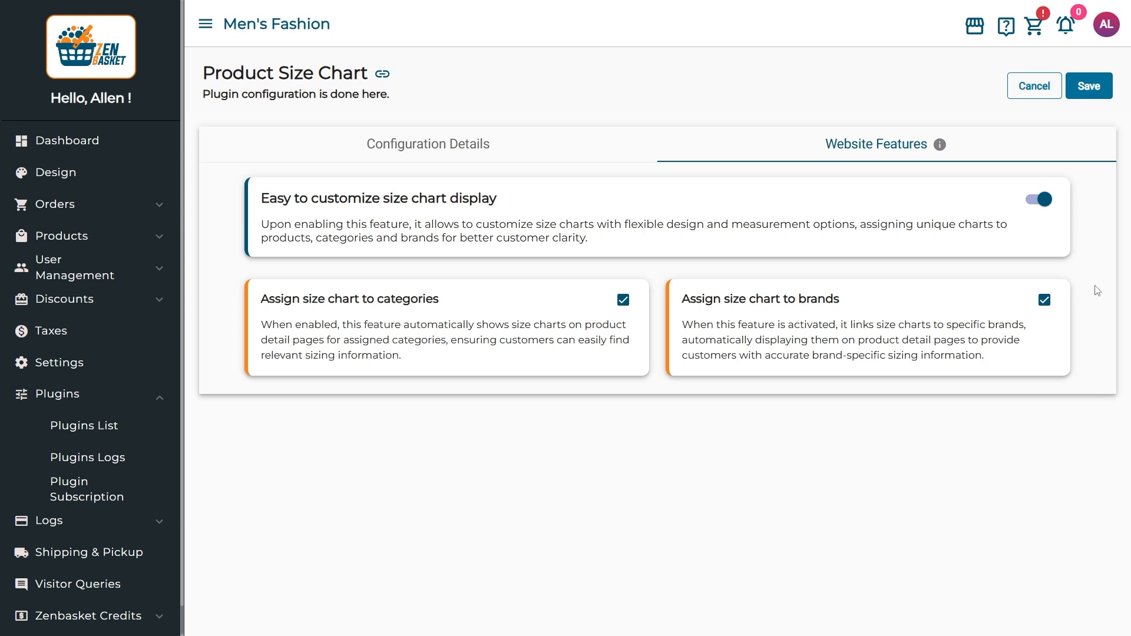
pyautogui.click(1099, 93)
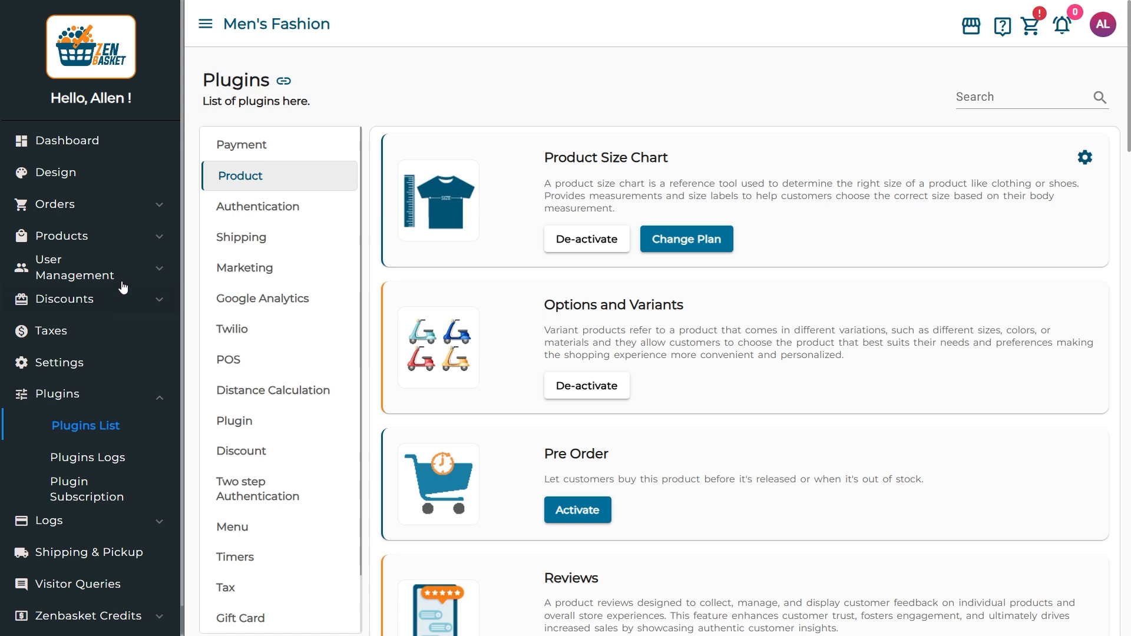
# - Go to the store's size charts under Products and start adding a new size chart
pyautogui.click(120, 248)
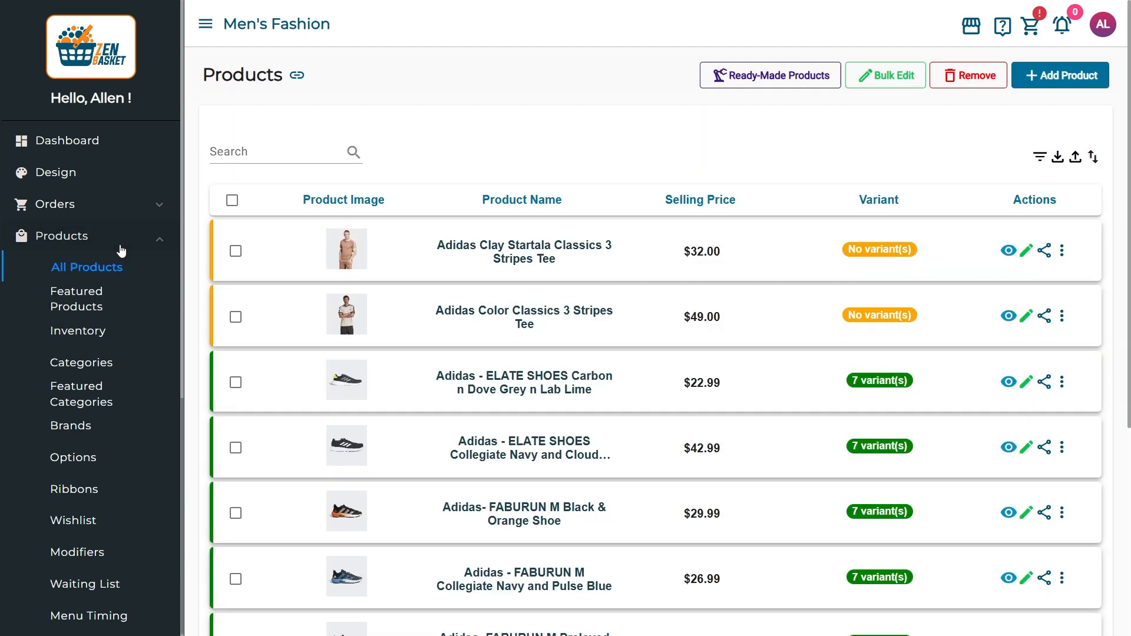
pyautogui.scroll(-4, 120, 251)
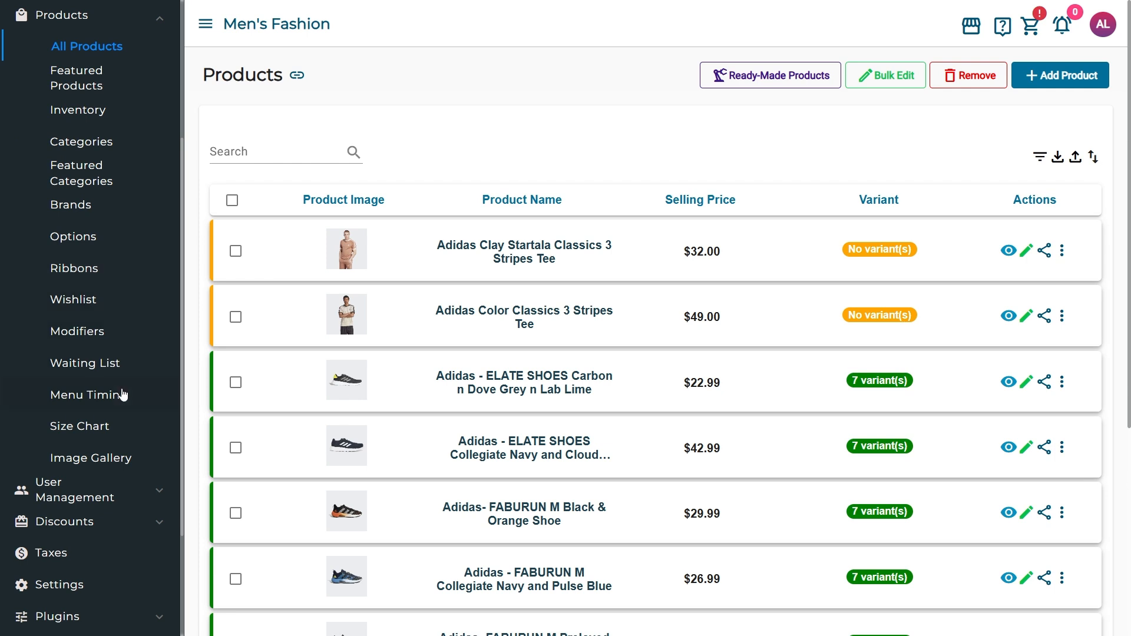
pyautogui.click(123, 427)
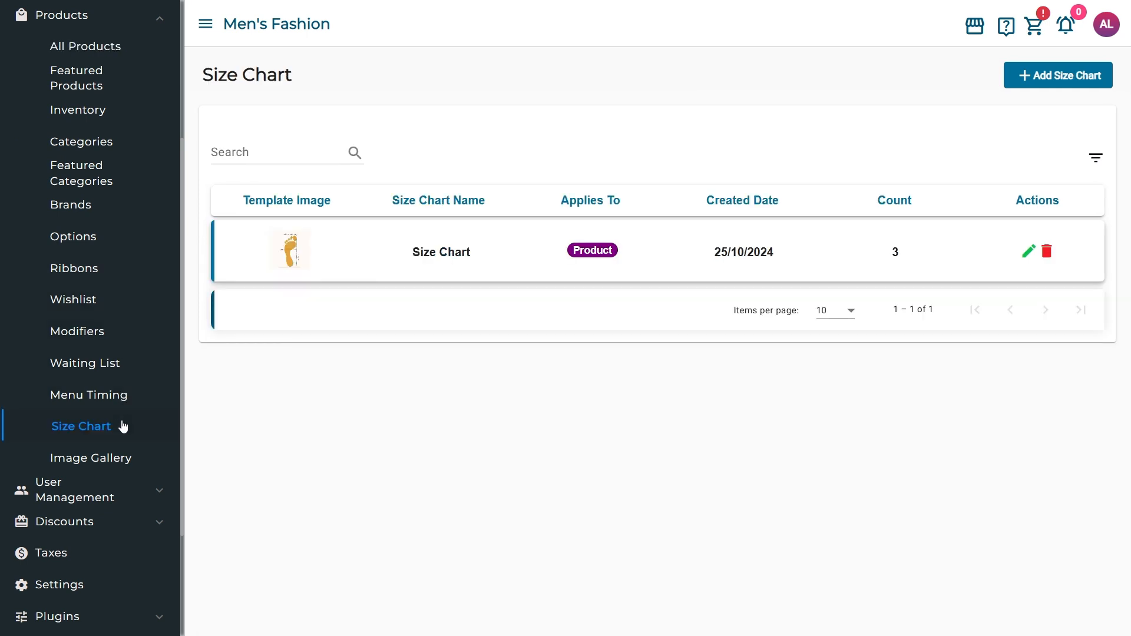
pyautogui.click(1037, 88)
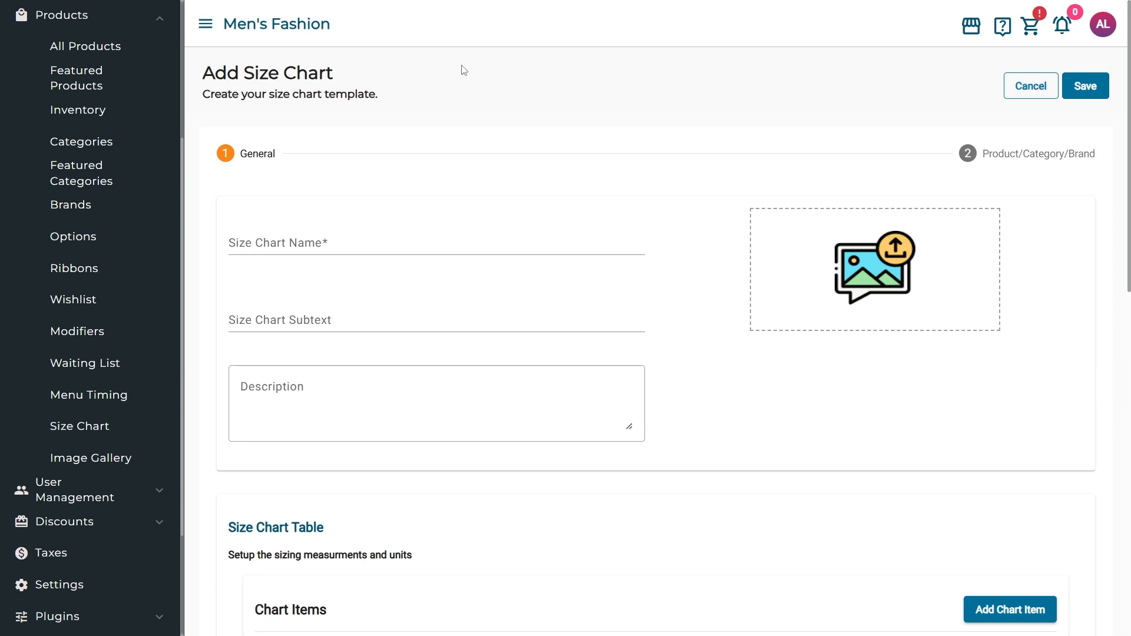
# - Name the chart "Adidas T-Shirt Chart", enter the subtext "Size Guide Chart For T-shirt", and upload the T-shirt measurement image
pyautogui.click(456, 243)
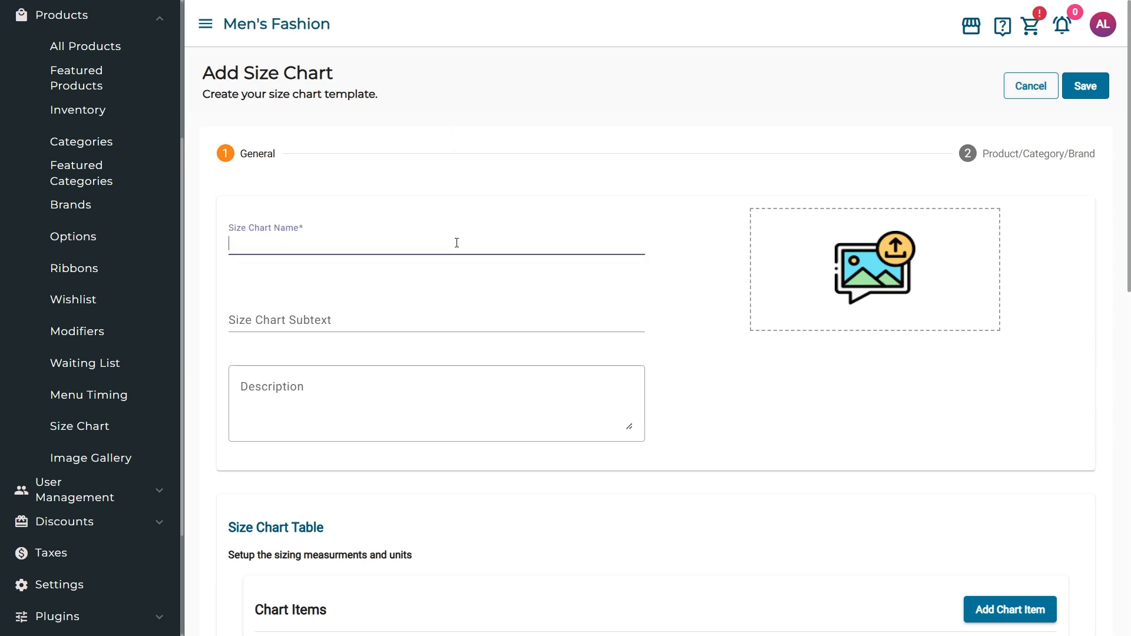
pyautogui.write('Adidas T-Shirt Chart')
pyautogui.click(456, 319)
pyautogui.write('Siz')
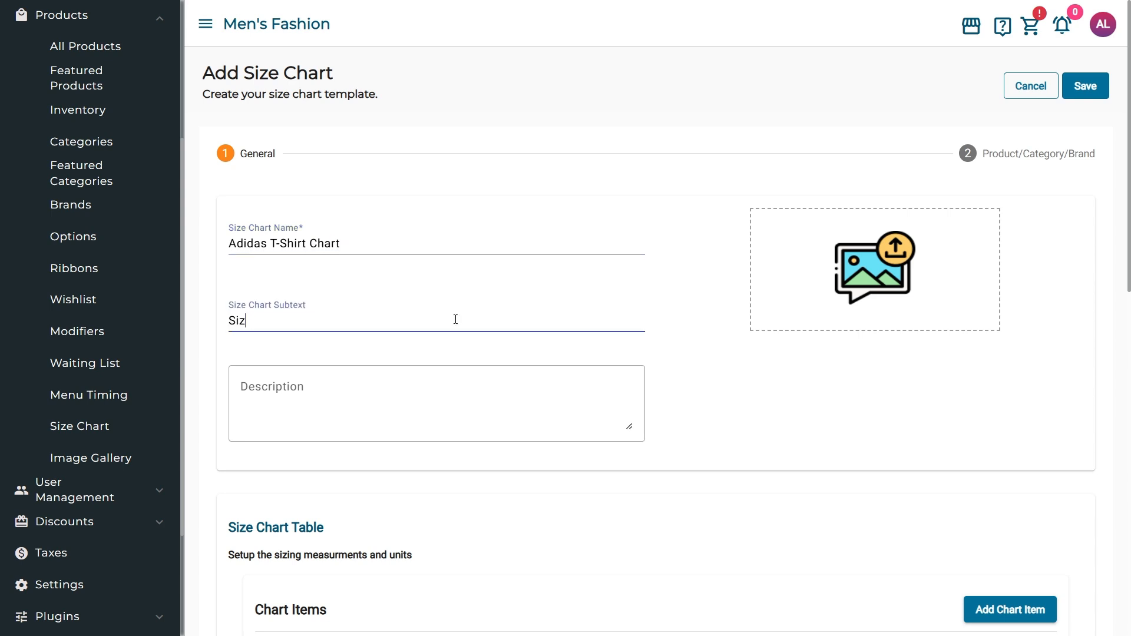
pyautogui.write('e Guide Chart For T-shirt')
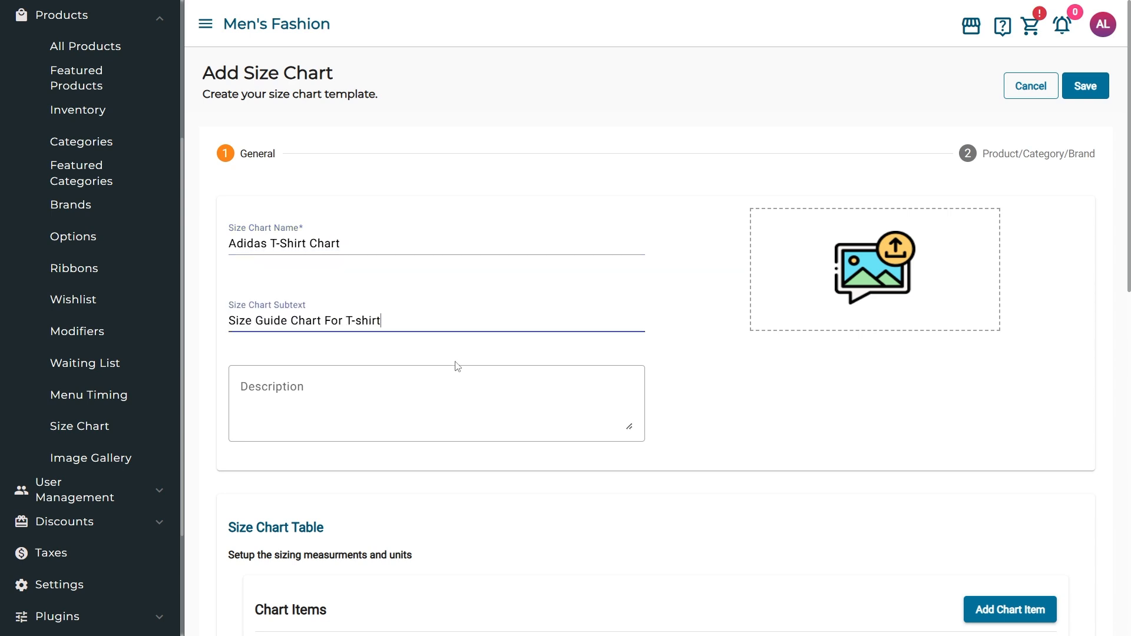
pyautogui.click(456, 385)
pyautogui.click(862, 304)
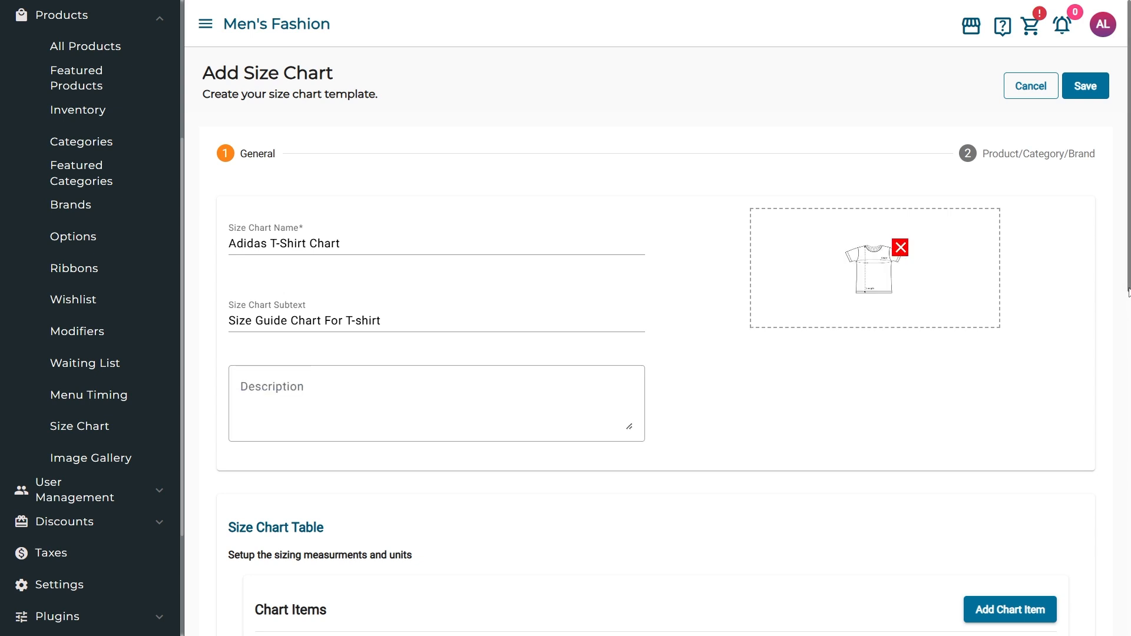
# - Add a first chart item named "Size" to the size chart table
pyautogui.moveTo(1129, 277); pyautogui.dragTo(1126, 457)
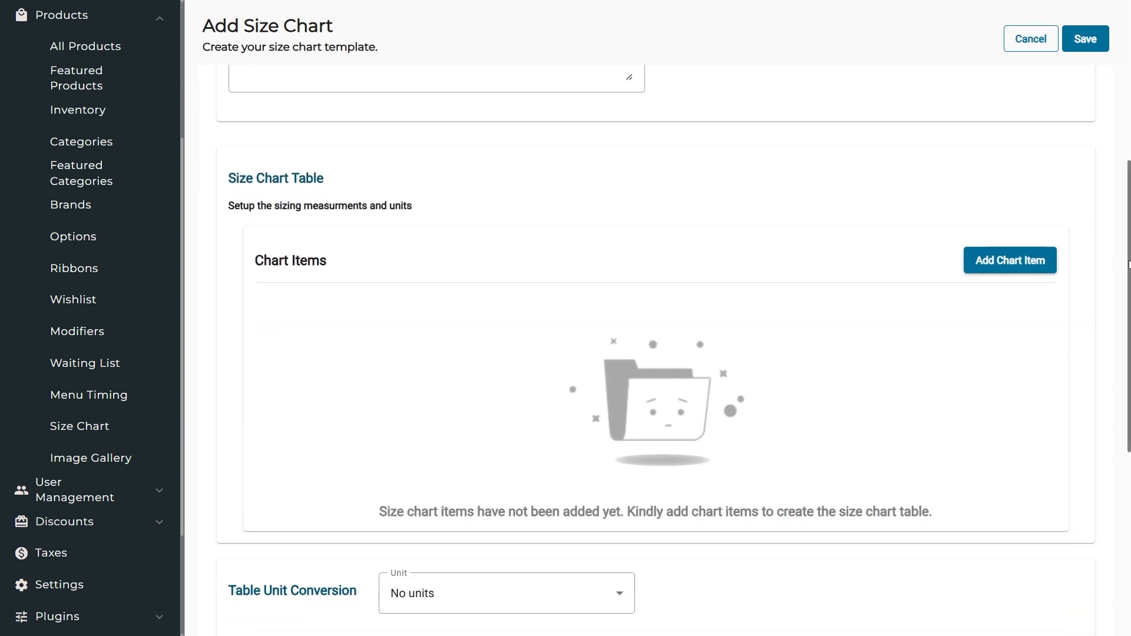
pyautogui.click(1040, 268)
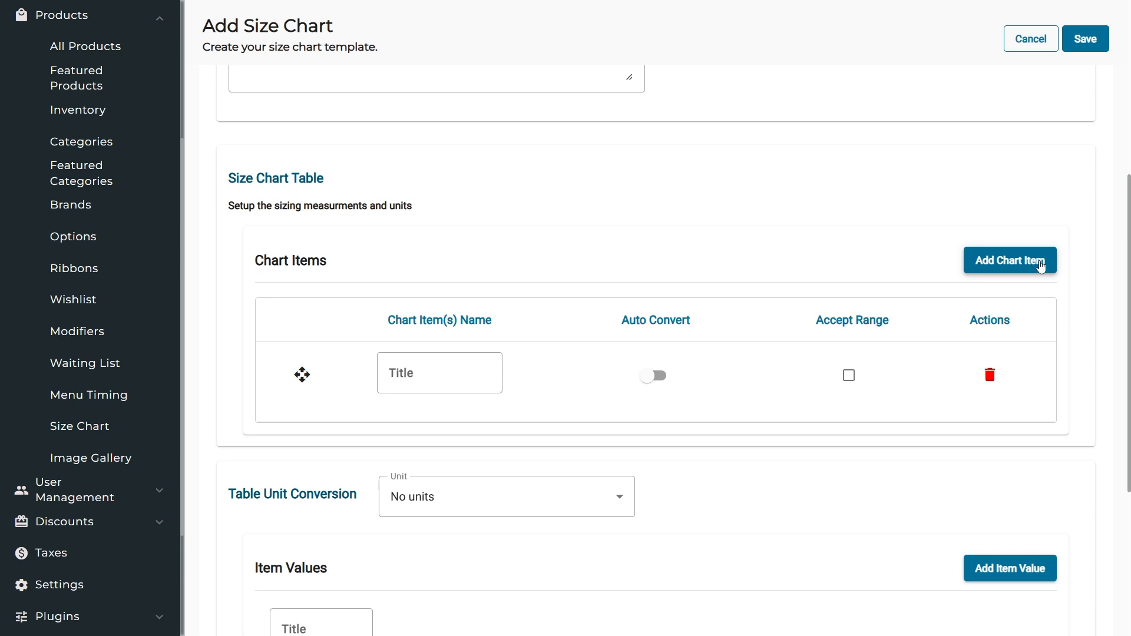
pyautogui.click(446, 373)
pyautogui.write('Size')
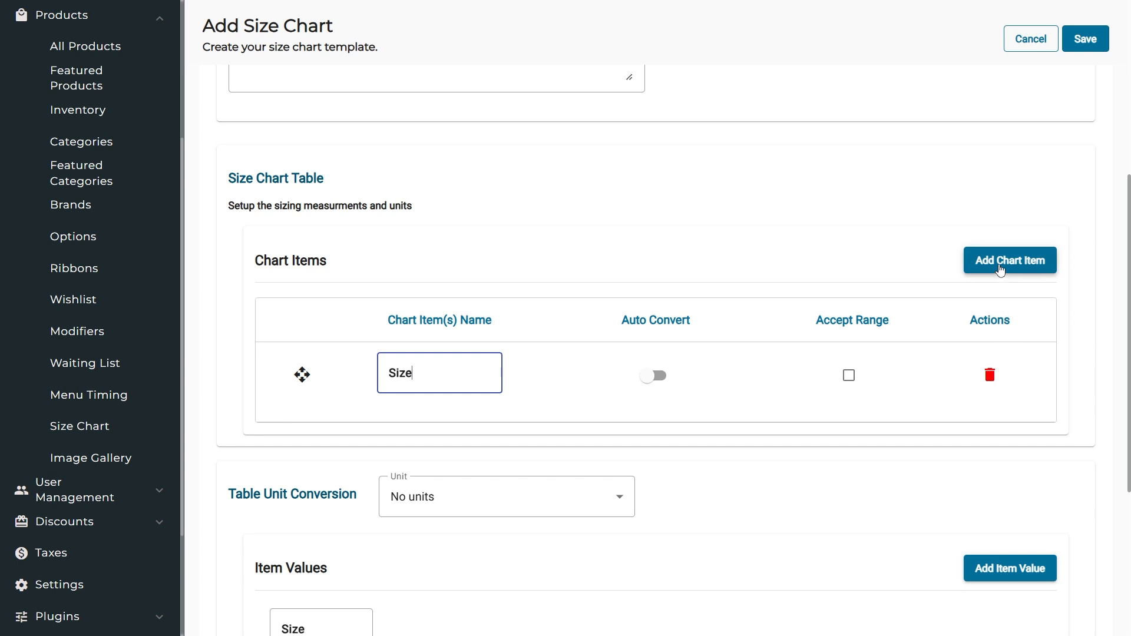
# - Add a chart item named "Chest" with Auto Convert and Accept Range enabled
pyautogui.click(1001, 269)
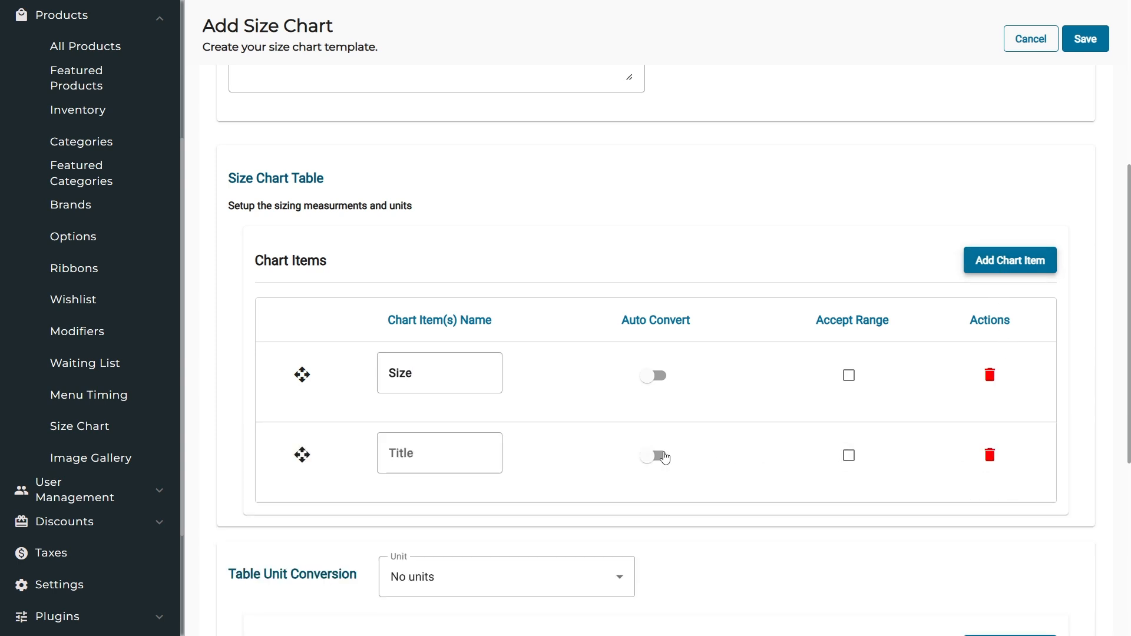
pyautogui.click(461, 448)
pyautogui.write('Chest')
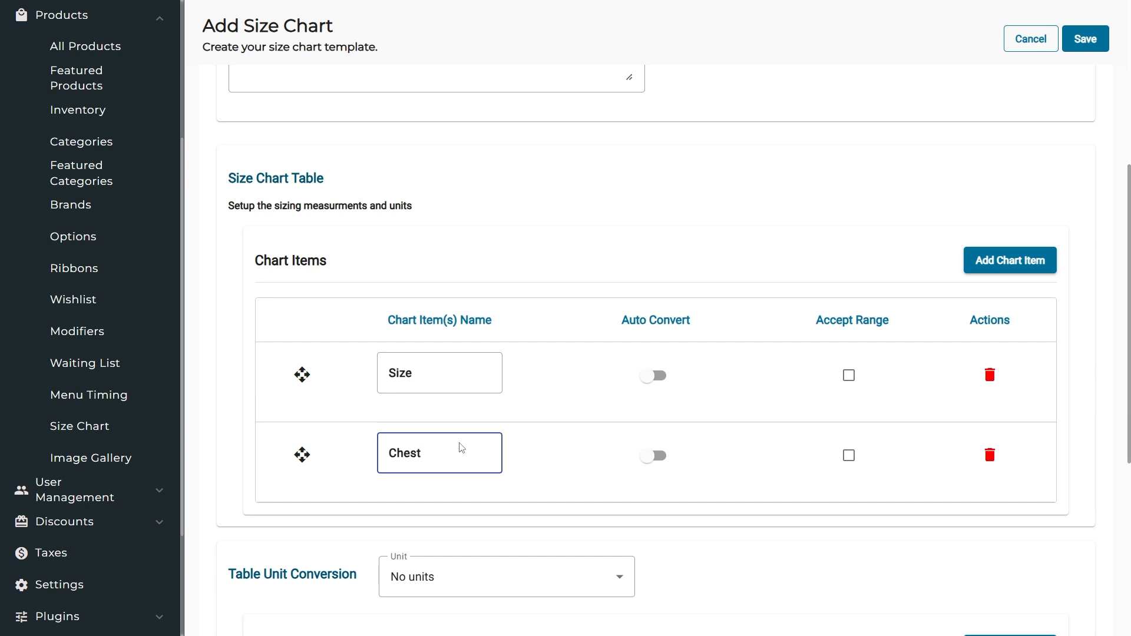
pyautogui.click(646, 455)
pyautogui.click(848, 455)
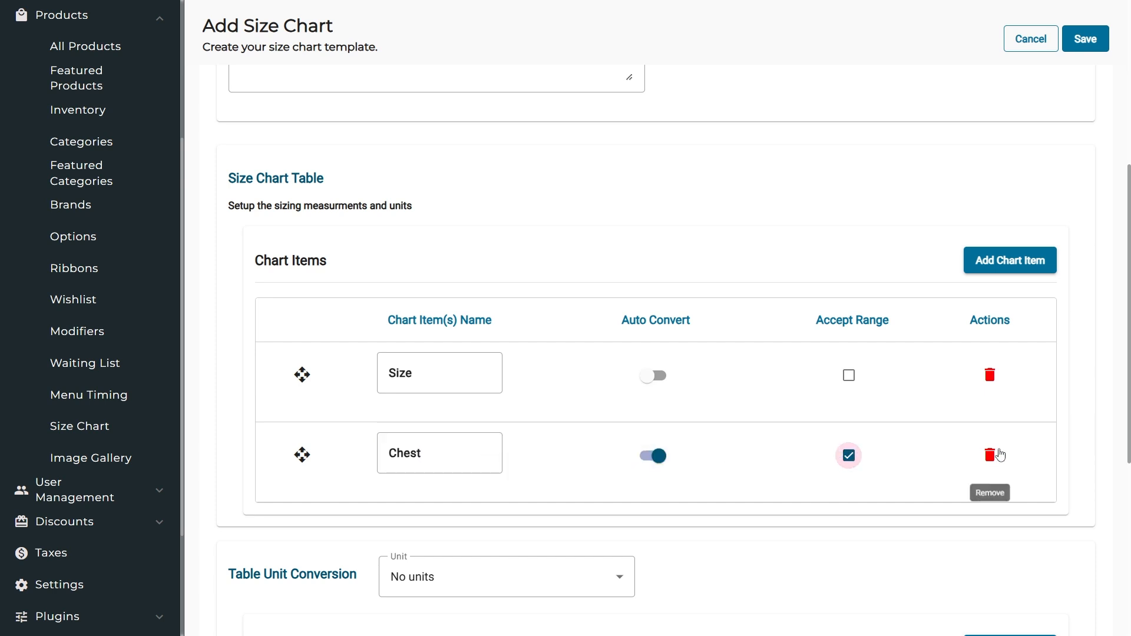
# - Add a chart item named "Length" with Auto Convert and Accept Range enabled
pyautogui.click(1005, 272)
pyautogui.click(471, 540)
pyautogui.write('L')
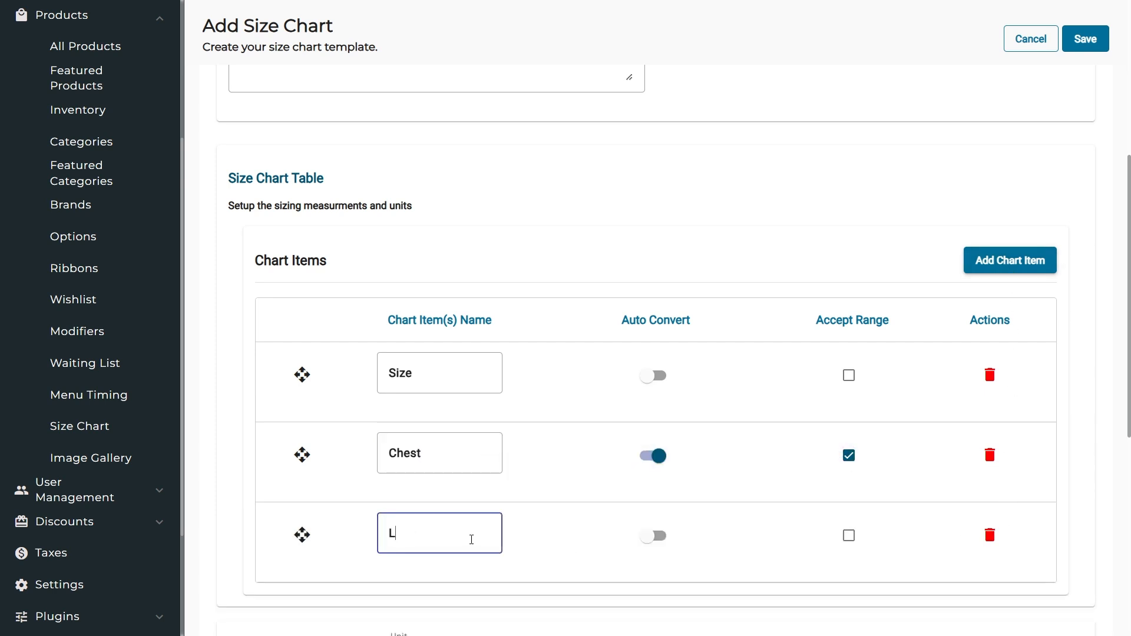
pyautogui.write('ength')
pyautogui.click(649, 540)
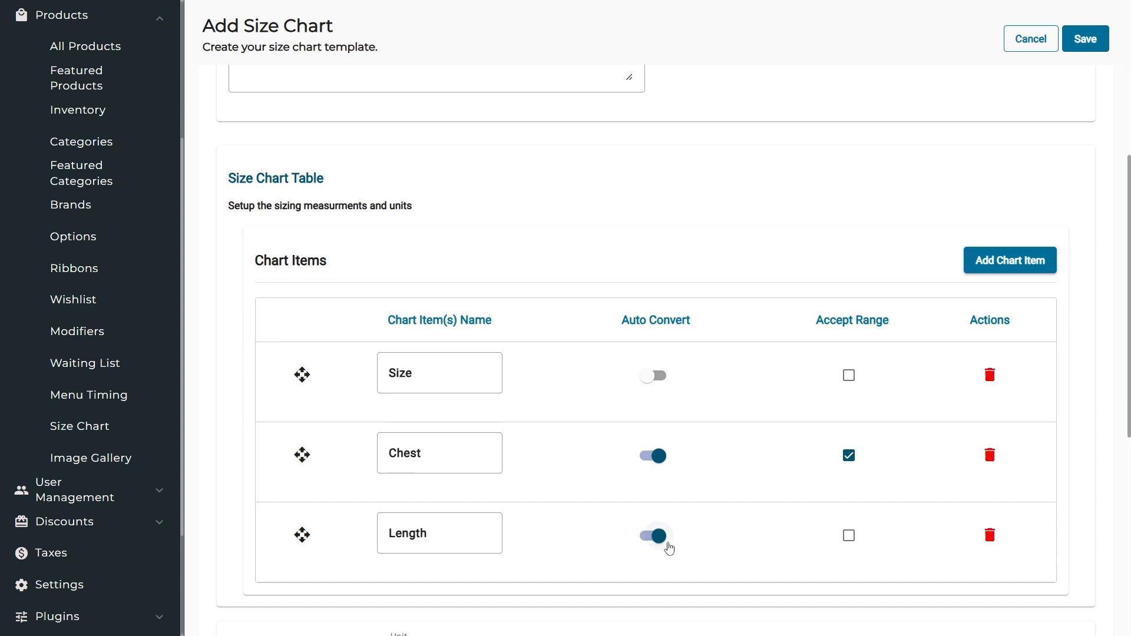
pyautogui.click(847, 541)
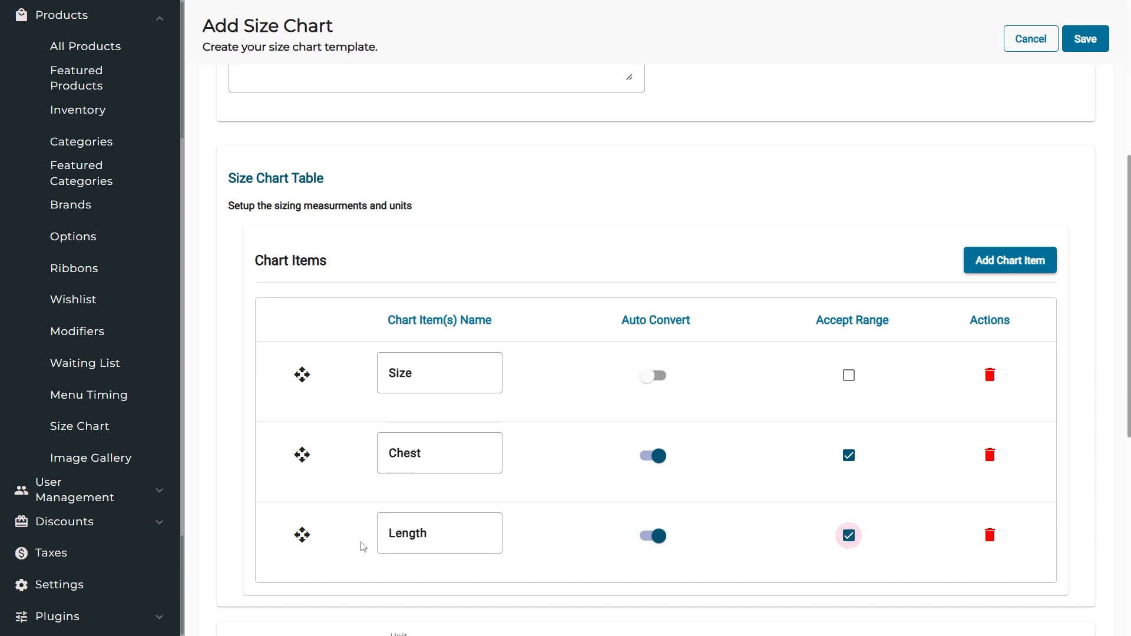
pyautogui.moveTo(307, 544)
pyautogui.mouseDown()
pyautogui.moveTo(297, 406)
pyautogui.moveTo(300, 537)
pyautogui.mouseUp()
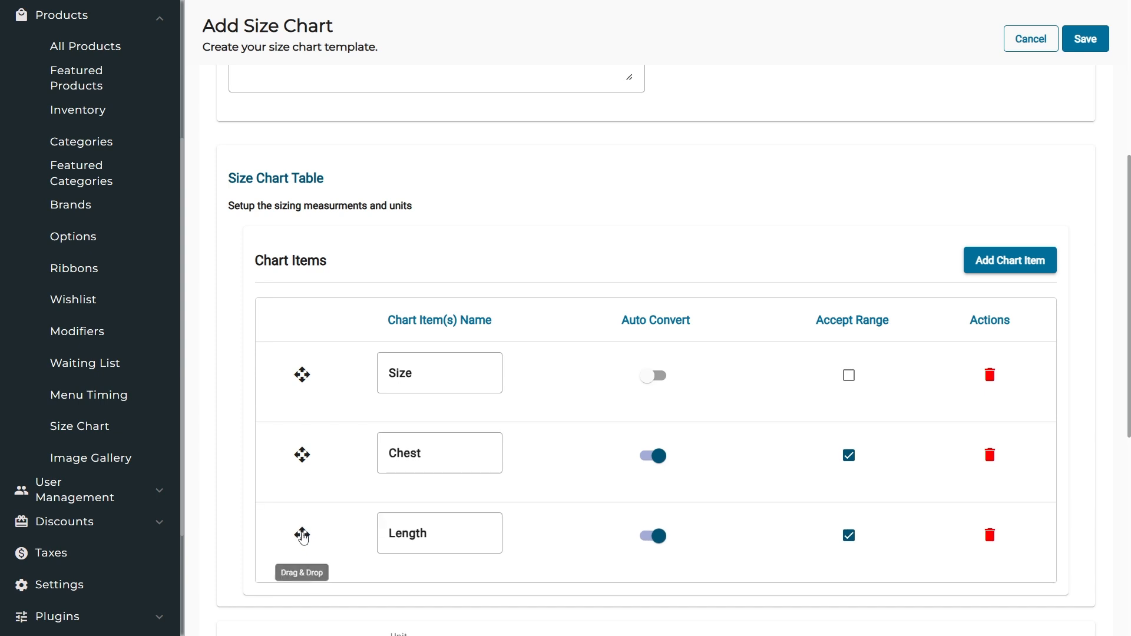
# - Set the table unit conversion to "centimeter -> millimeter"
pyautogui.scroll(-5, 1122, 564)
pyautogui.scroll(-3, 1123, 564)
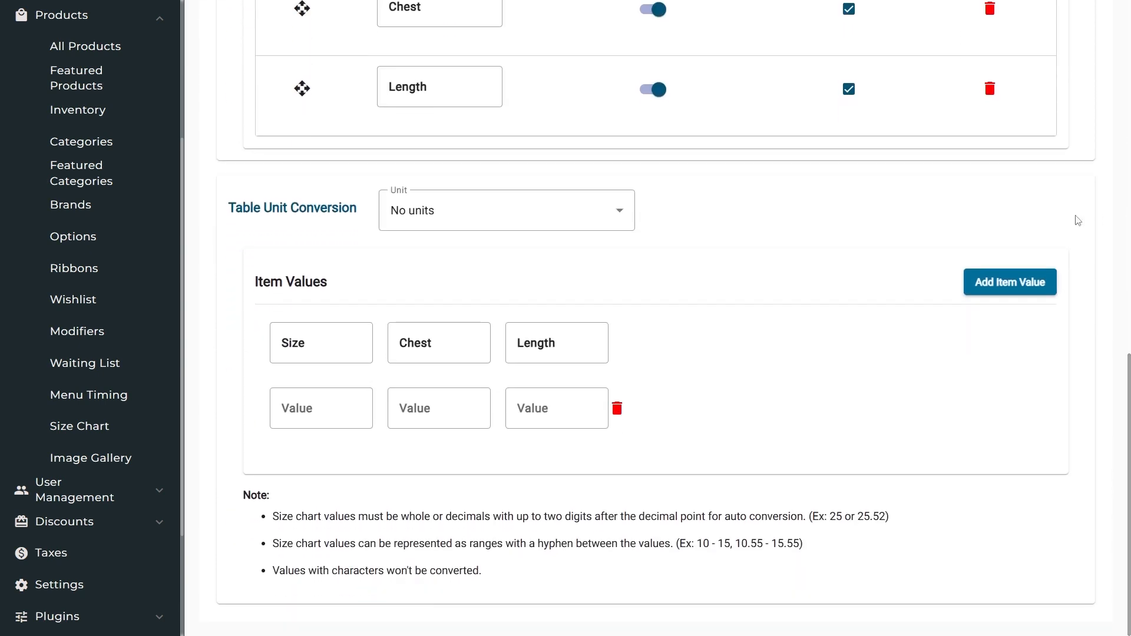
pyautogui.click(610, 221)
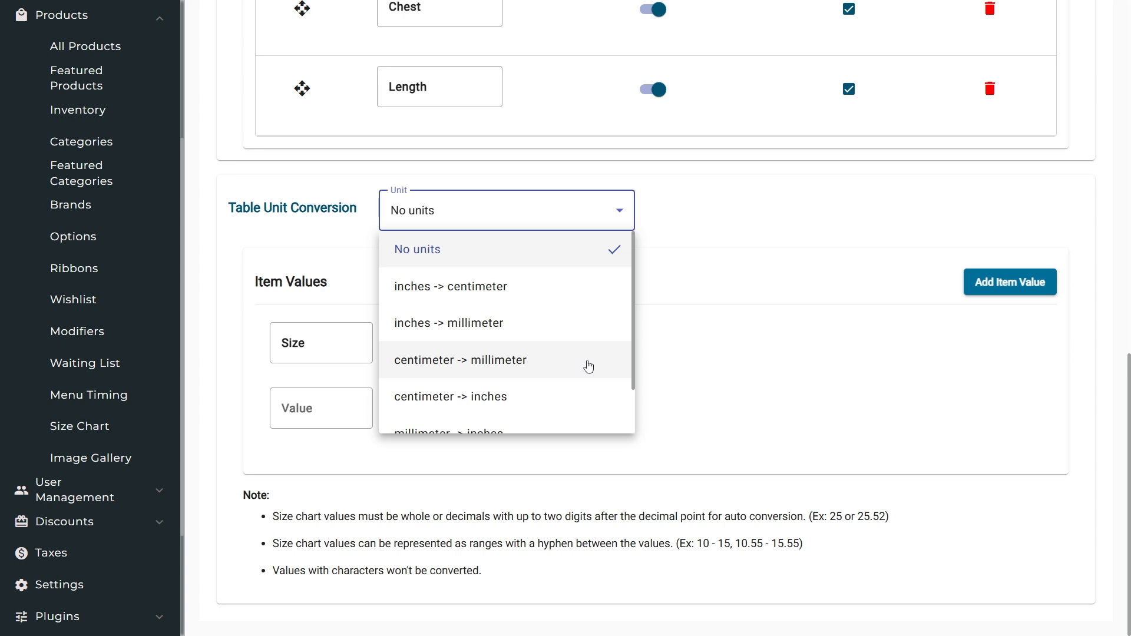
pyautogui.click(588, 367)
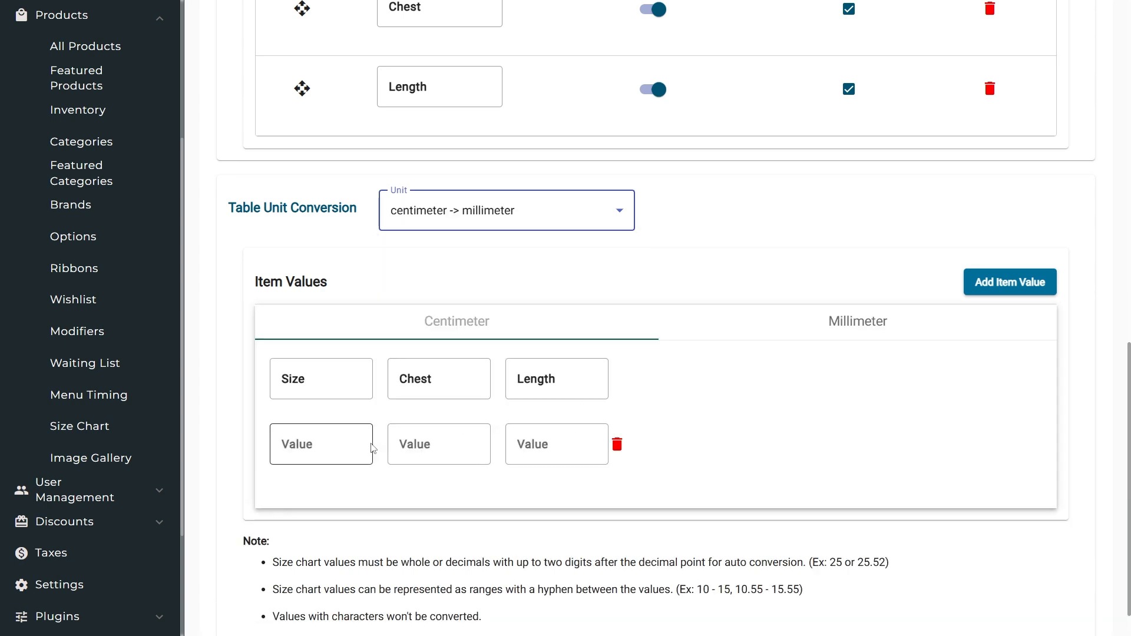
# - Fill the first item value row with size Small, chest 38-39 and length 25-26
pyautogui.click(351, 443)
pyautogui.write('Small')
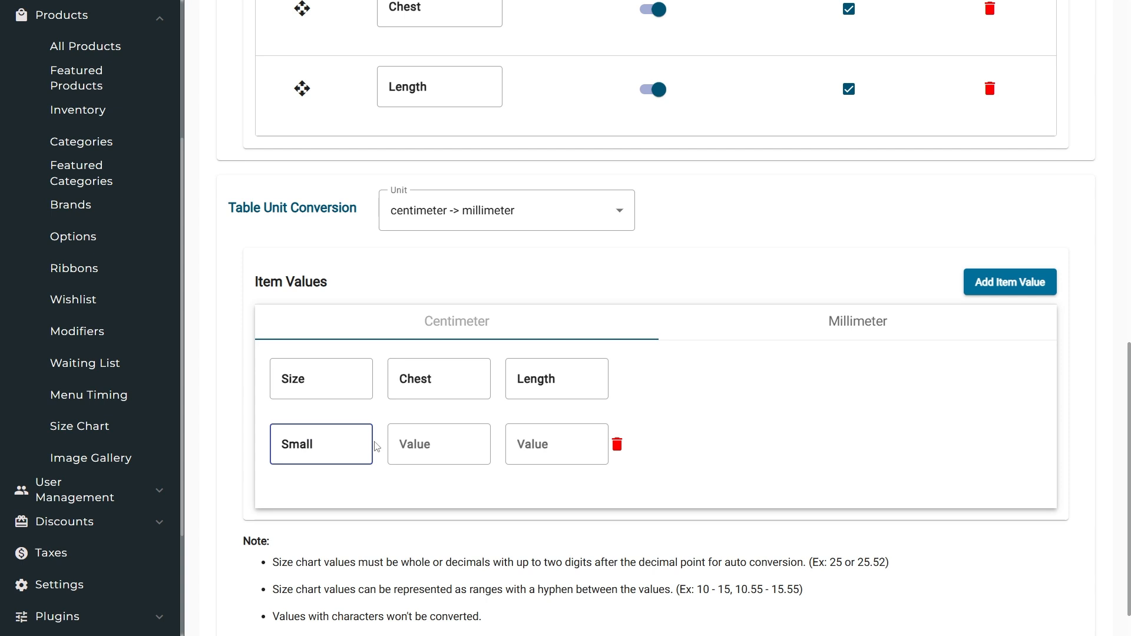
pyautogui.click(412, 444)
pyautogui.write('38-39')
pyautogui.click(517, 444)
pyautogui.write('25')
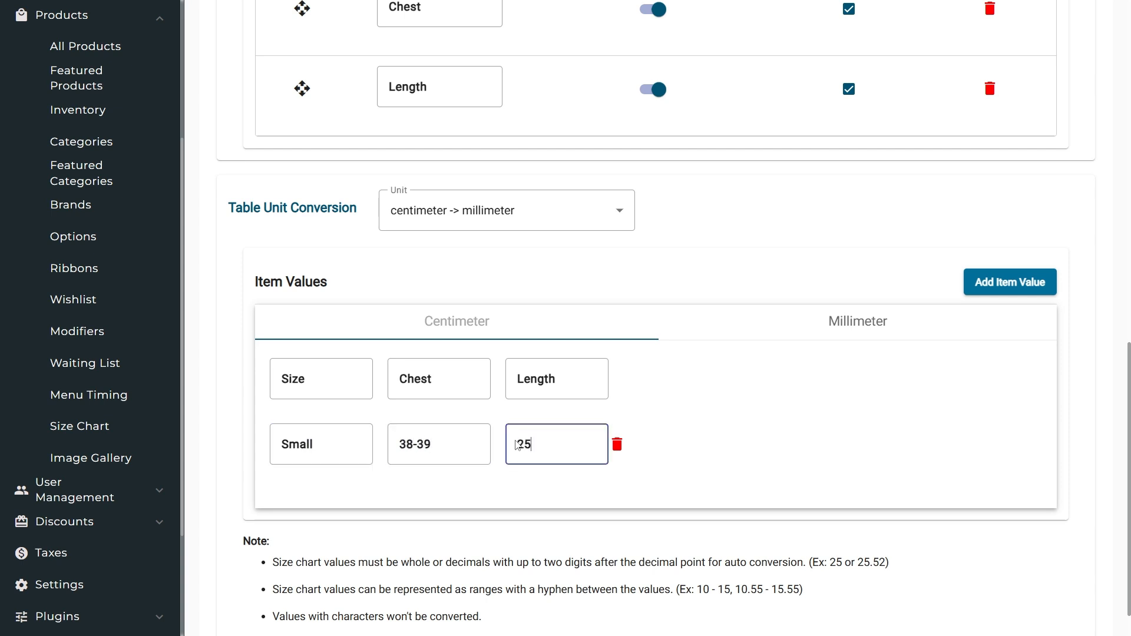
pyautogui.write('-26')
# - Add an item value row with size Medium, chest 40-41 and length 26-27
pyautogui.click(1010, 284)
pyautogui.click(353, 510)
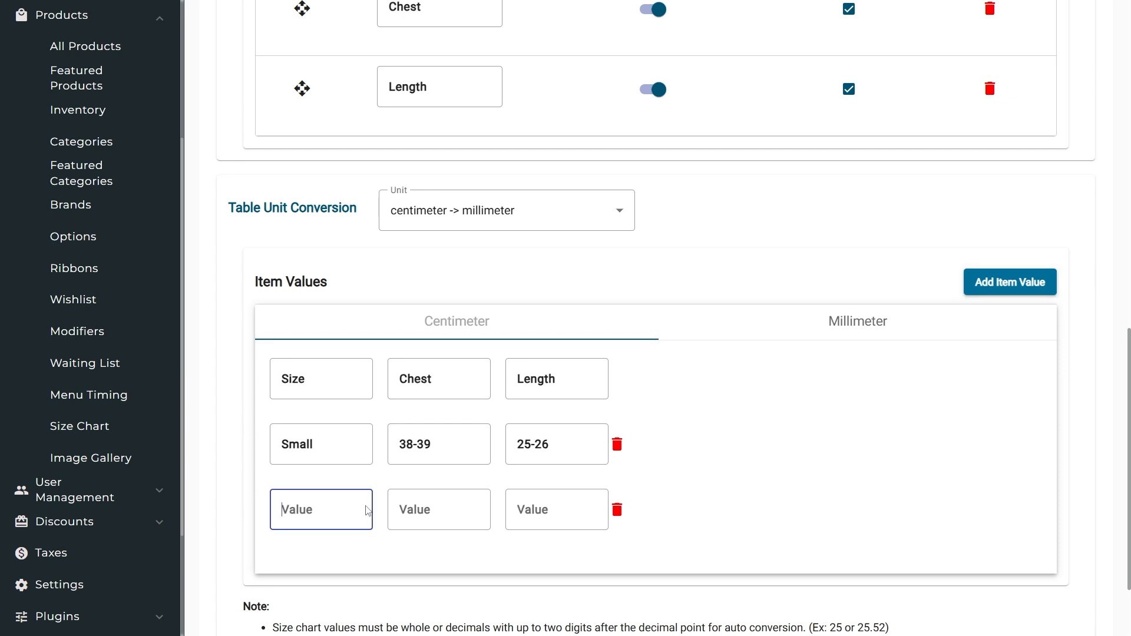
pyautogui.write('Medium')
pyautogui.click(415, 506)
pyautogui.write('40-41')
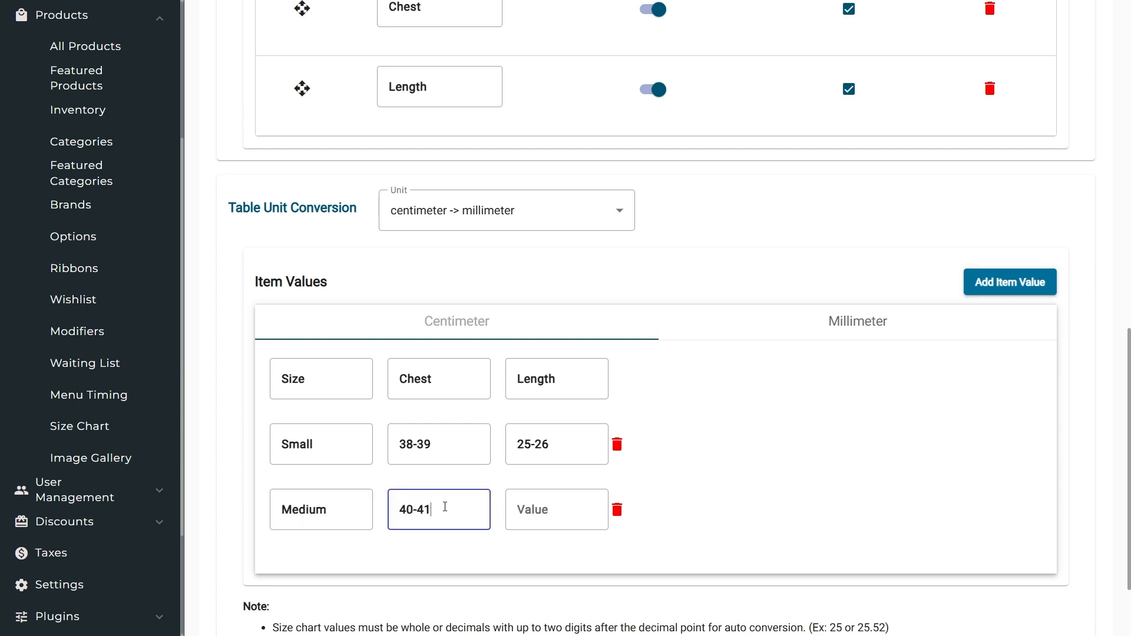
pyautogui.click(522, 508)
pyautogui.write('26-27')
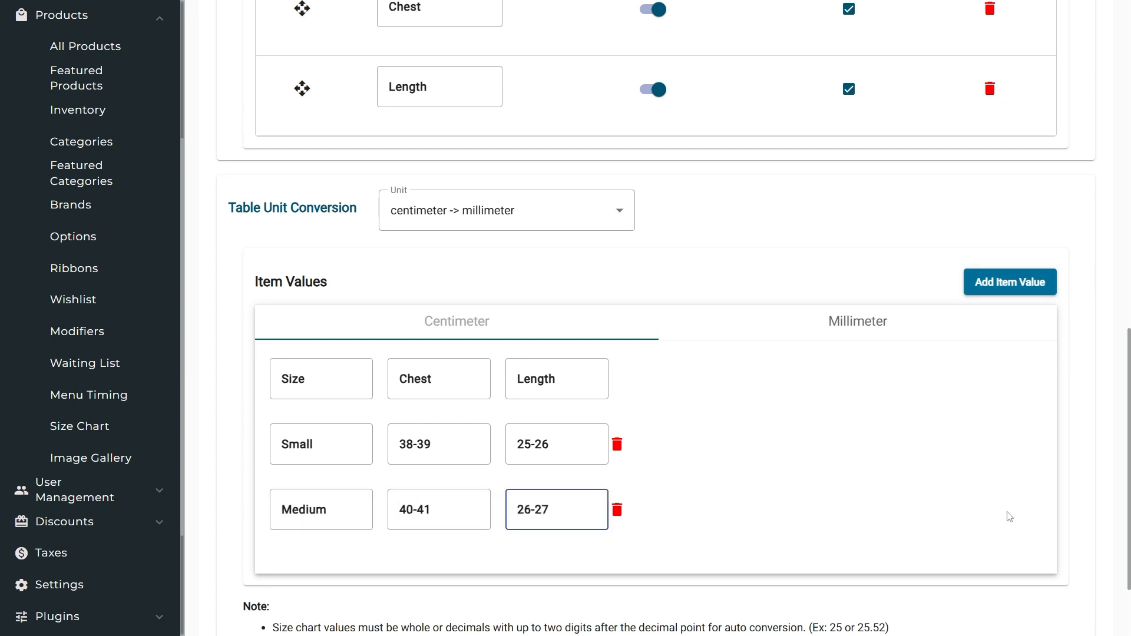
# - Add an item value row with size Large, chest 42-43 and length 27-28
pyautogui.click(1010, 283)
pyautogui.click(365, 575)
pyautogui.write('Lar')
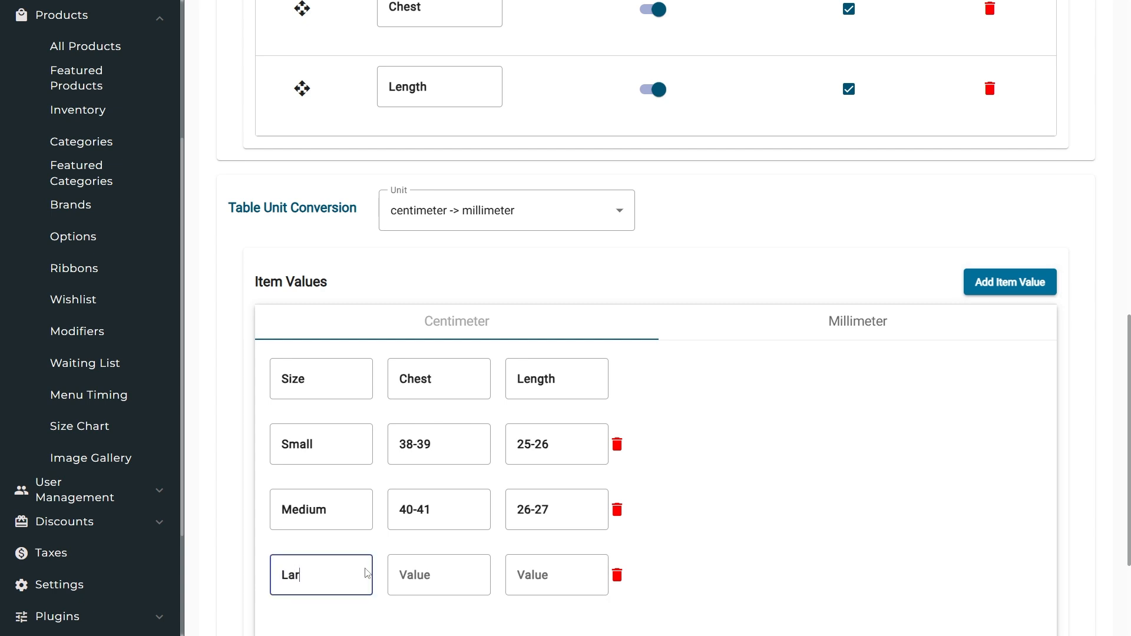
pyautogui.write('ge')
pyautogui.click(404, 574)
pyautogui.write('42-43')
pyautogui.click(517, 583)
pyautogui.write('27-28')
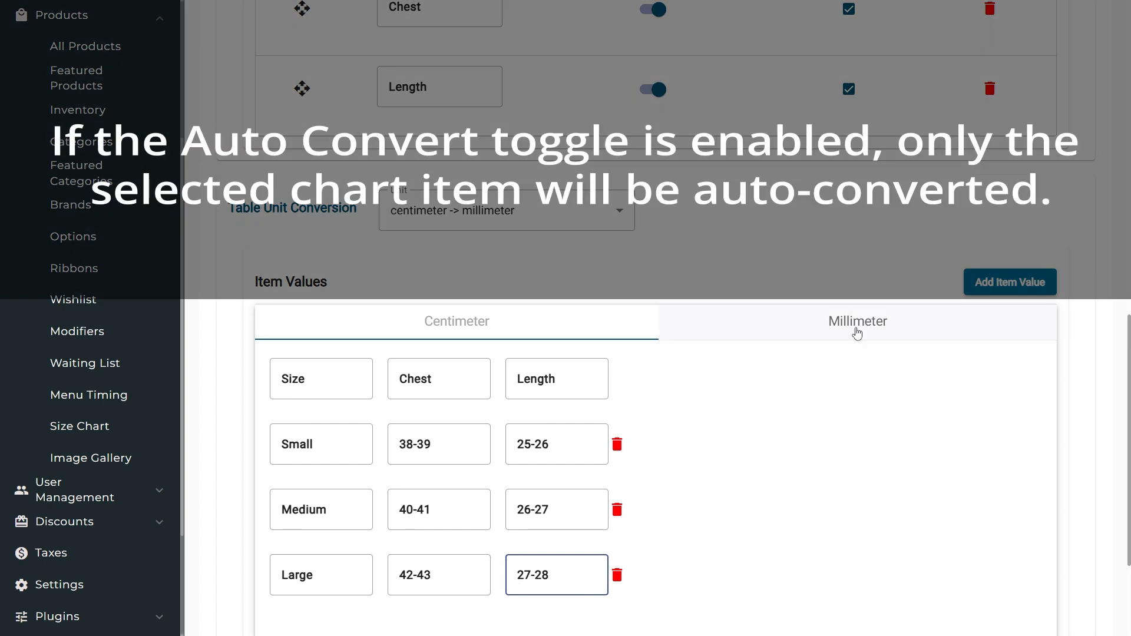
# - Review the automatically converted item values in millimeters
pyautogui.click(857, 331)
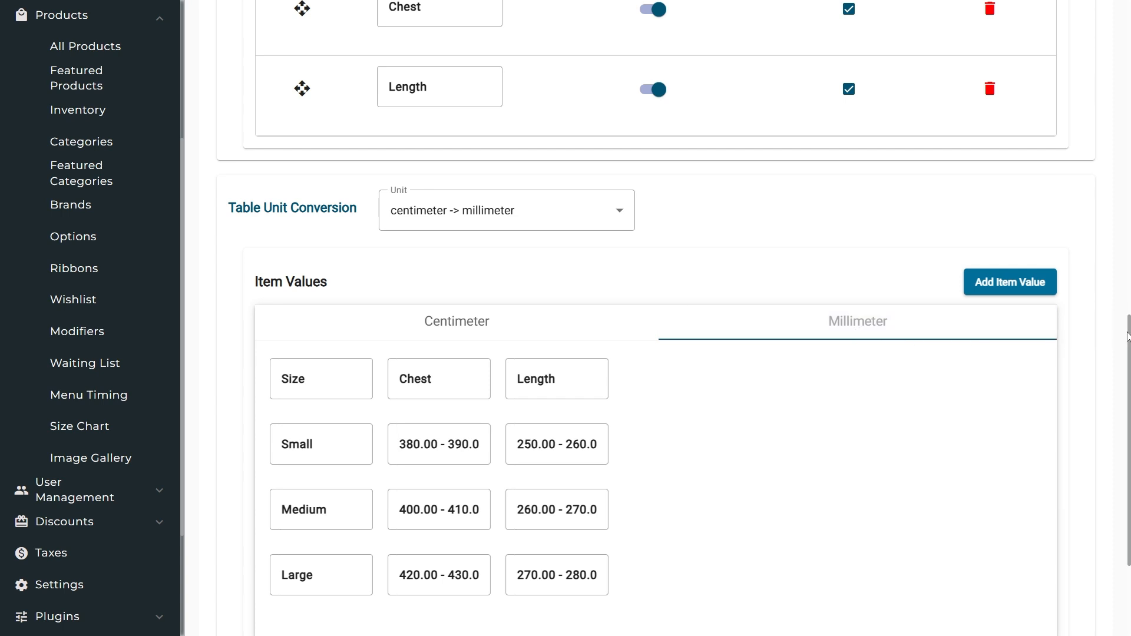
pyautogui.scroll(-3, 1129, 335)
pyautogui.scroll(15, 1036, 154)
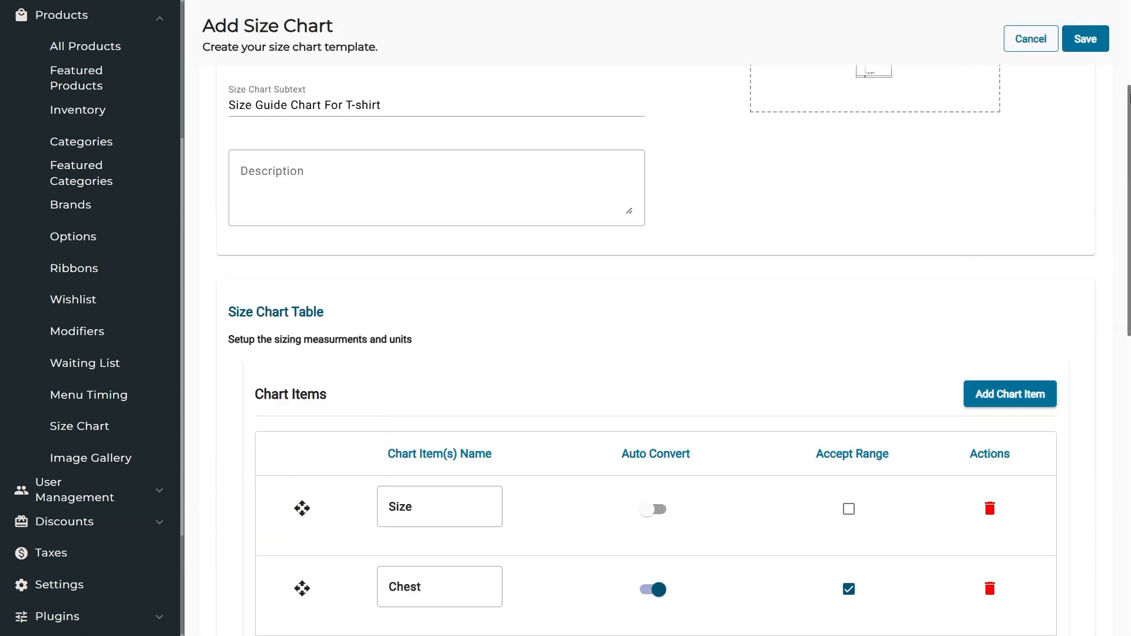
# - Set the size chart to apply to selected products and search the product list for "Adidas"
pyautogui.click(1020, 154)
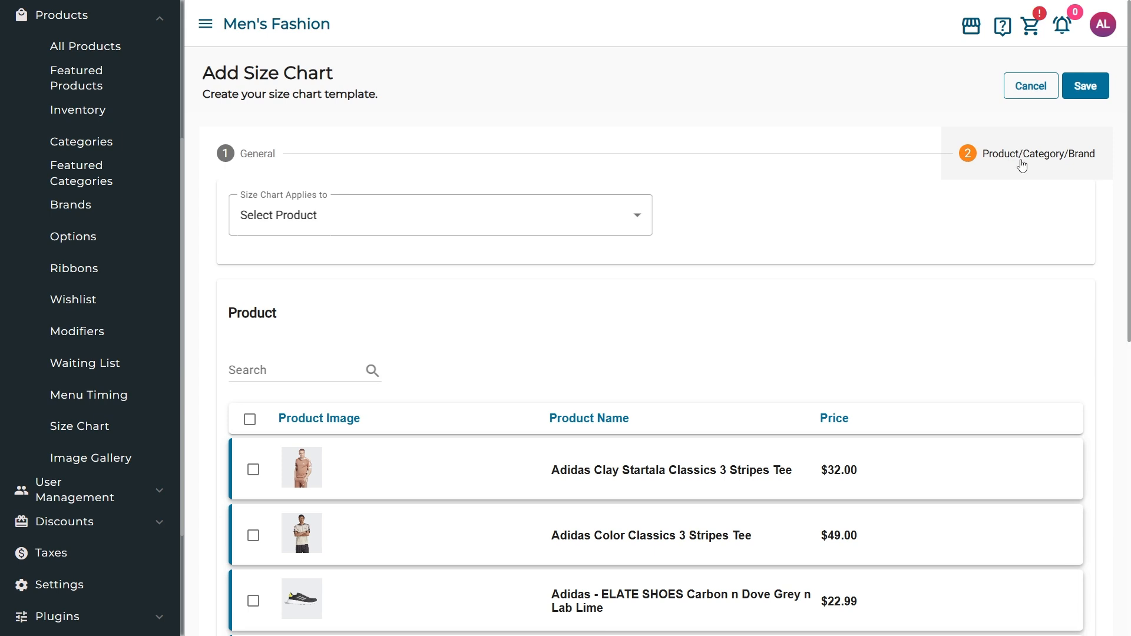
pyautogui.click(649, 225)
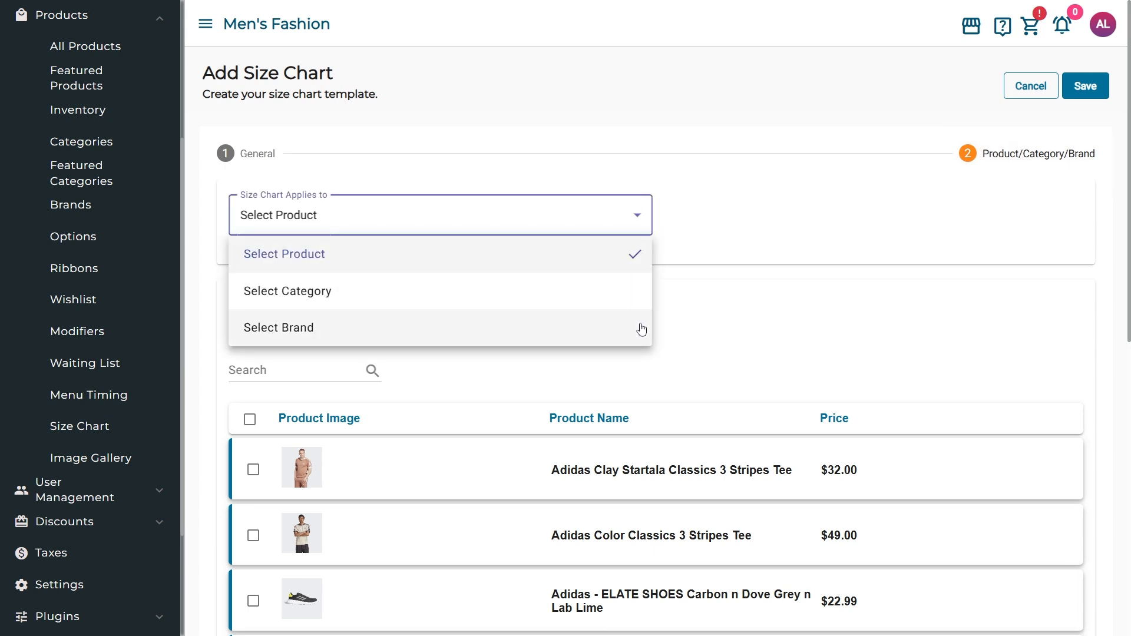
pyautogui.click(634, 254)
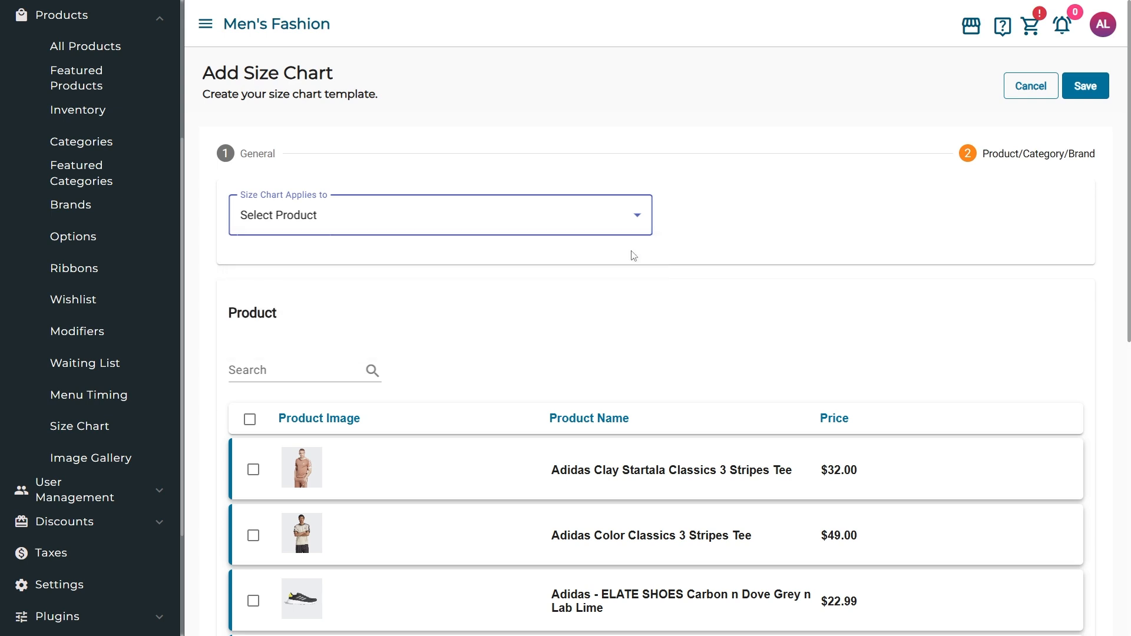
pyautogui.click(376, 374)
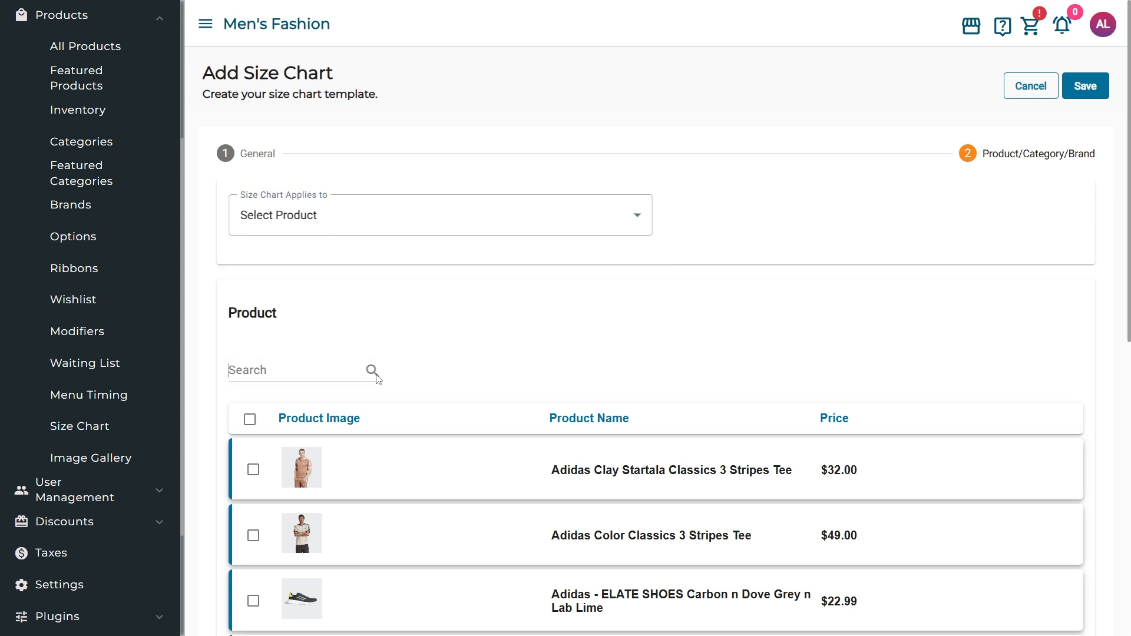
pyautogui.write('Adidas')
# - Select the Clay Startala Classics tee, Color Classics tee and Inspired Short Sleeve T-Shirt from Adidas, and save the size chart
pyautogui.scroll(-5, 354, 294)
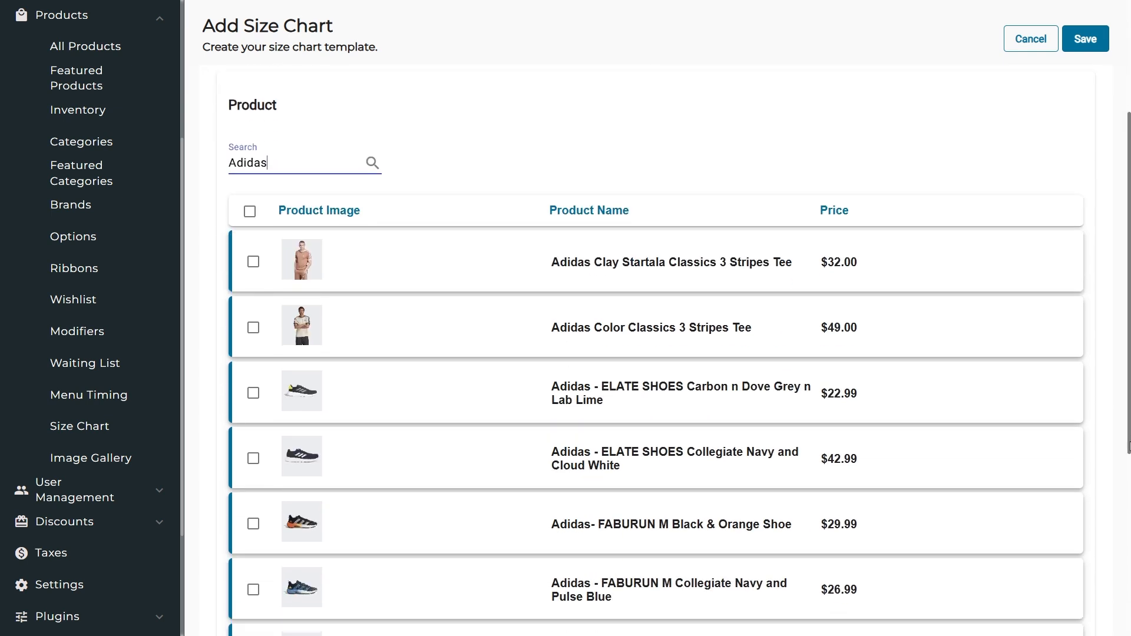
pyautogui.click(253, 190)
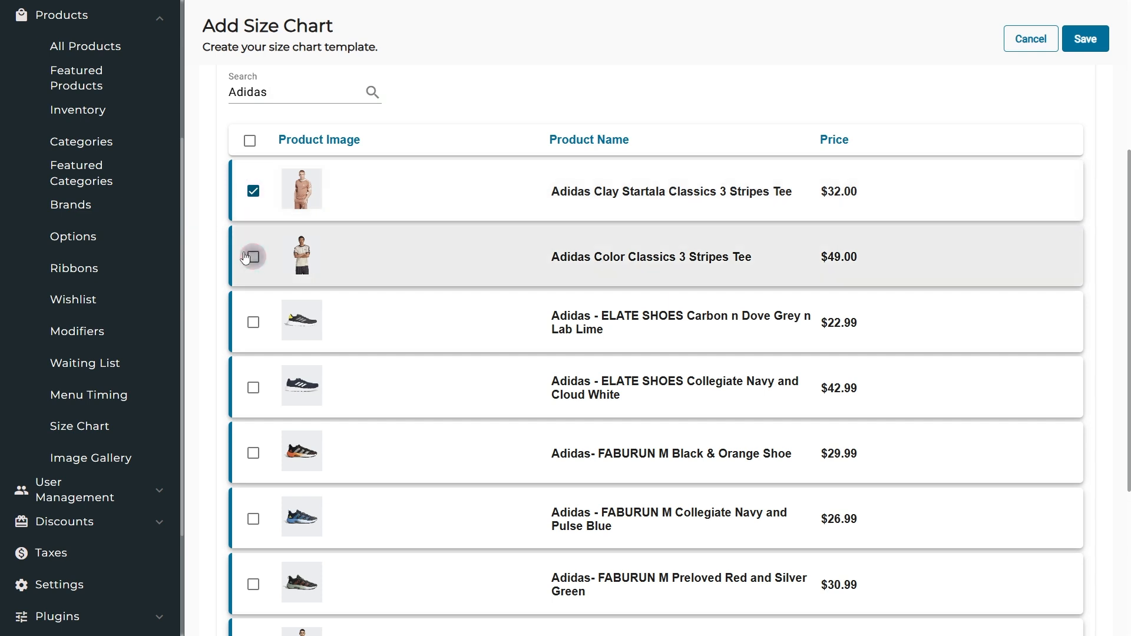
pyautogui.scroll(-4, 247, 254)
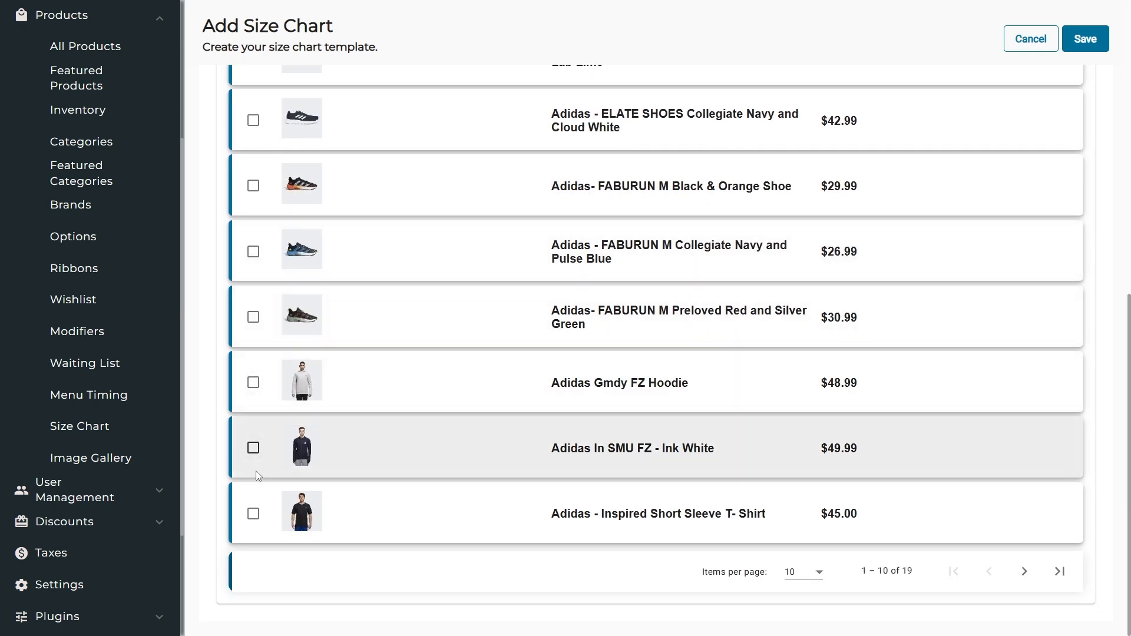
pyautogui.click(253, 514)
pyautogui.scroll(10, 1128, 499)
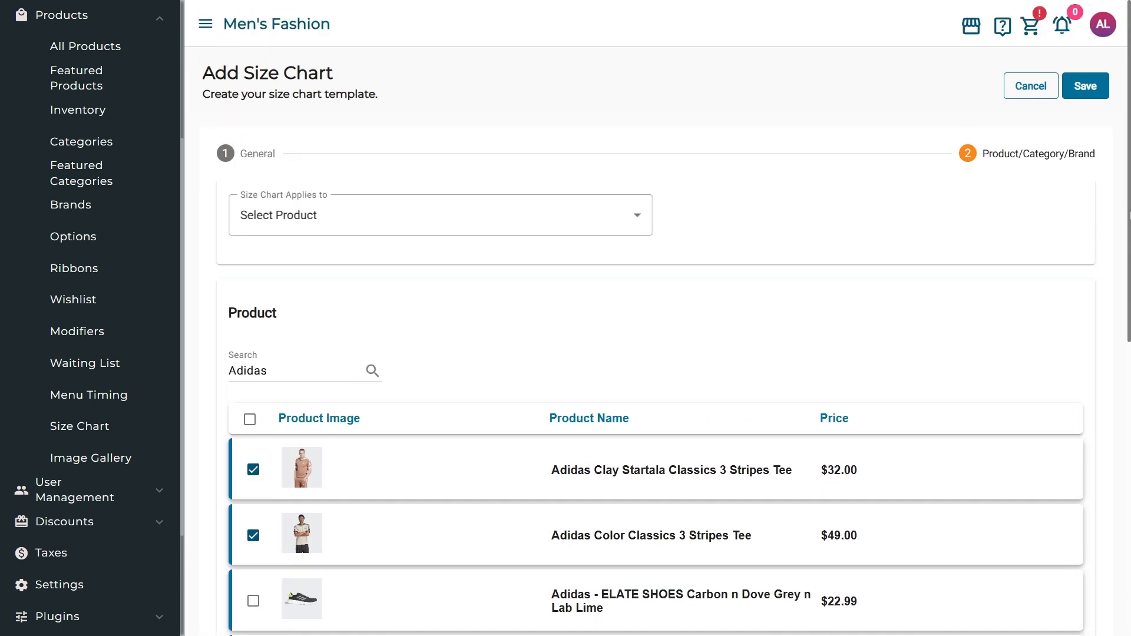
pyautogui.click(1080, 93)
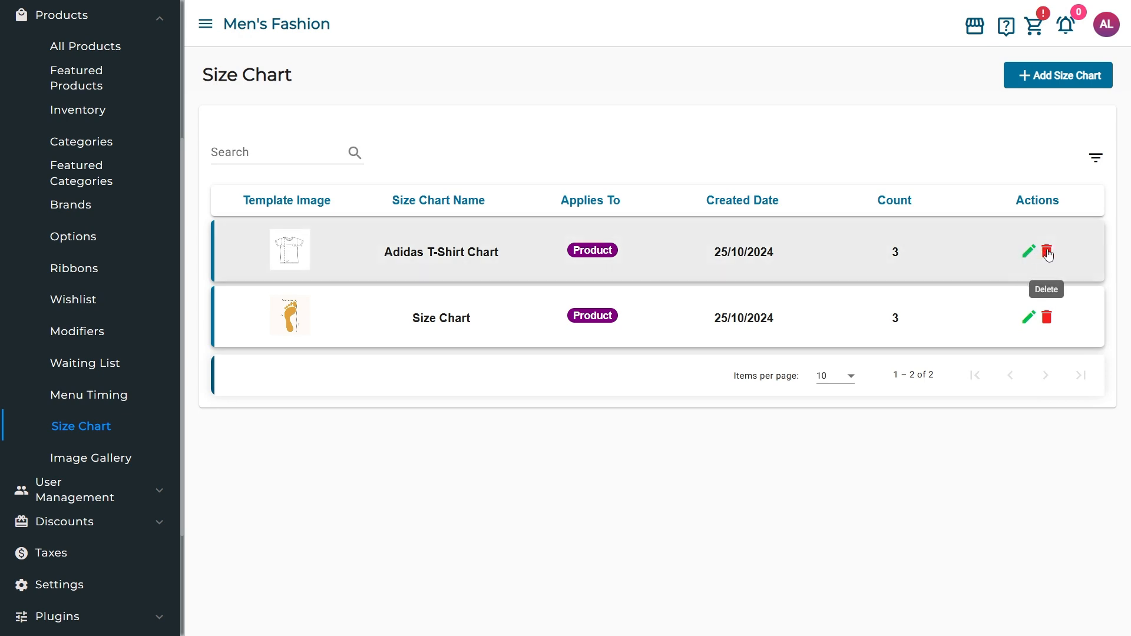
# - Examine the size chart list's search field and its Created Date and Applies To filters
pyautogui.click(362, 159)
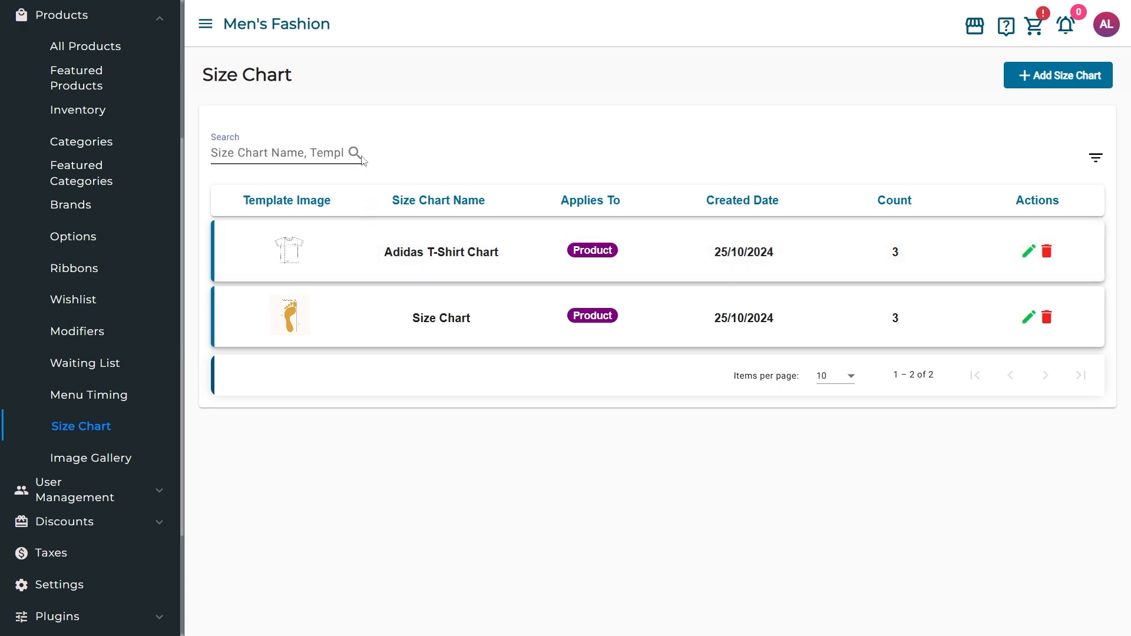
pyautogui.click(1095, 158)
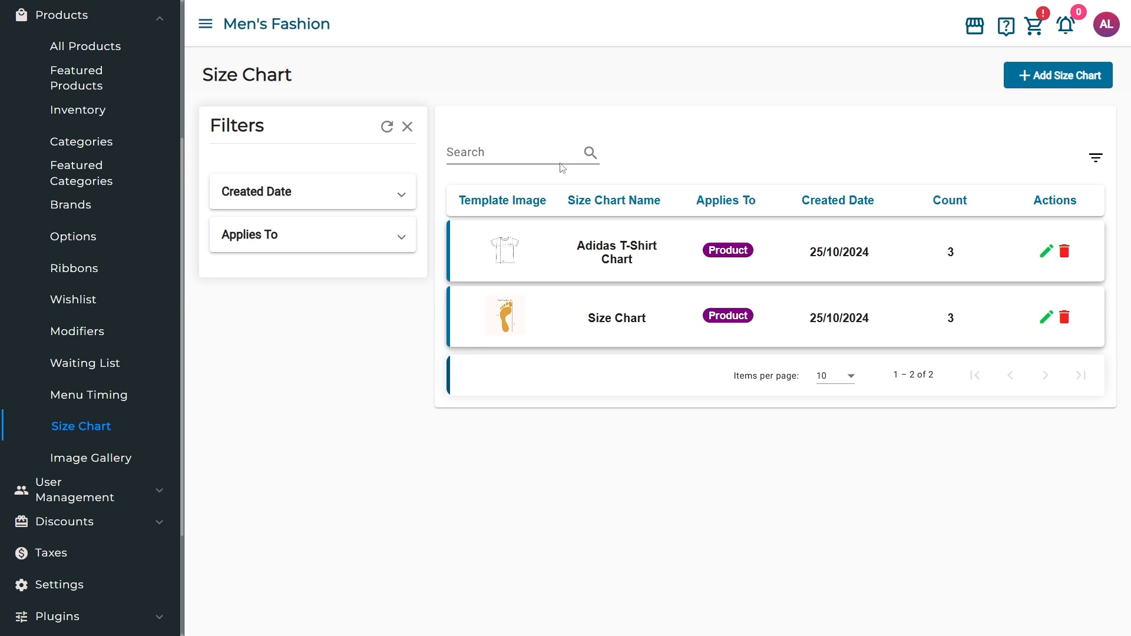
pyautogui.click(398, 192)
pyautogui.click(391, 244)
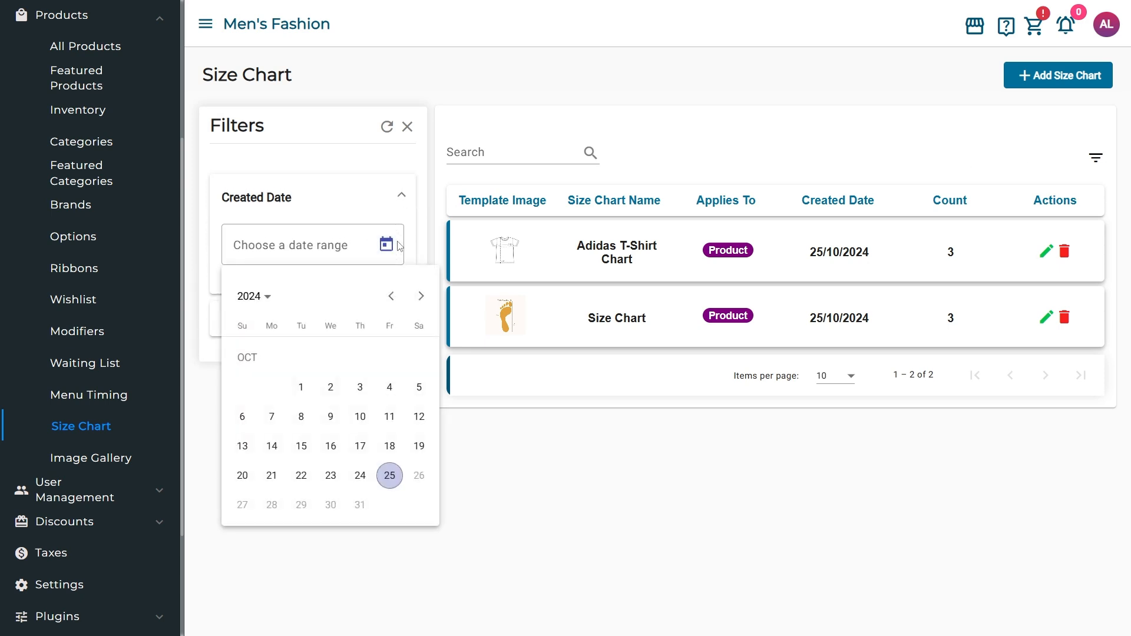
pyautogui.click(399, 246)
pyautogui.click(397, 316)
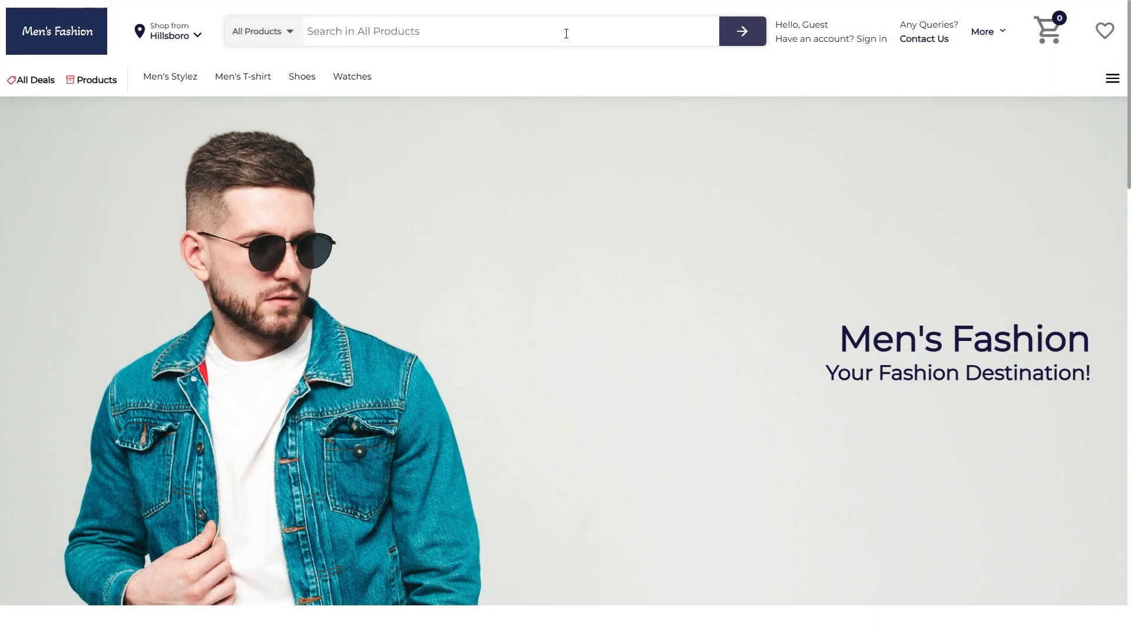
# - In the Men's Fashion storefront, search all products for "Adidas - Inspired Short Sleeve T- Shirt"
pyautogui.click(566, 34)
pyautogui.write('Adidas - Inspired Short Sleeve T- Shirt')
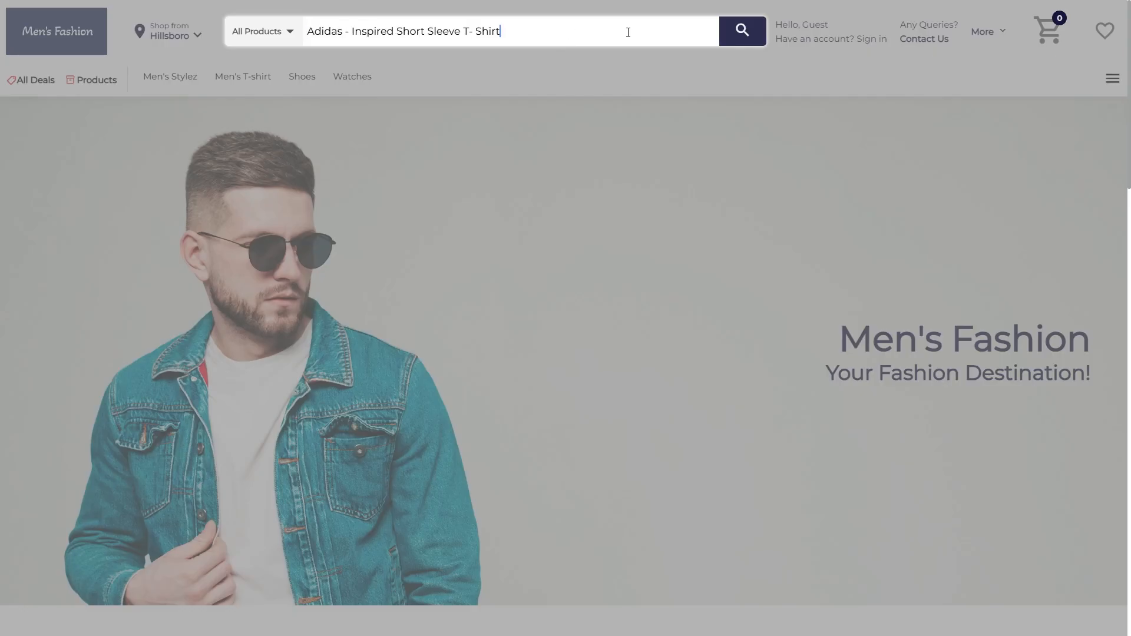
pyautogui.click(735, 36)
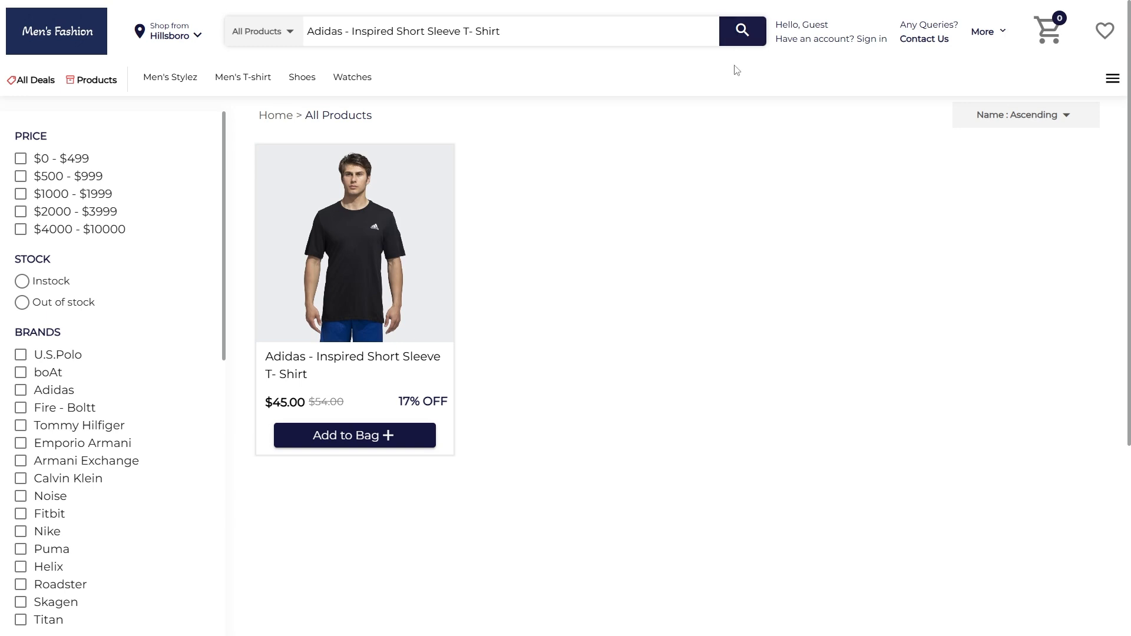
# - Open the found T-shirt's product page and view its size chart down to the measurement table
pyautogui.moveTo(412, 206)
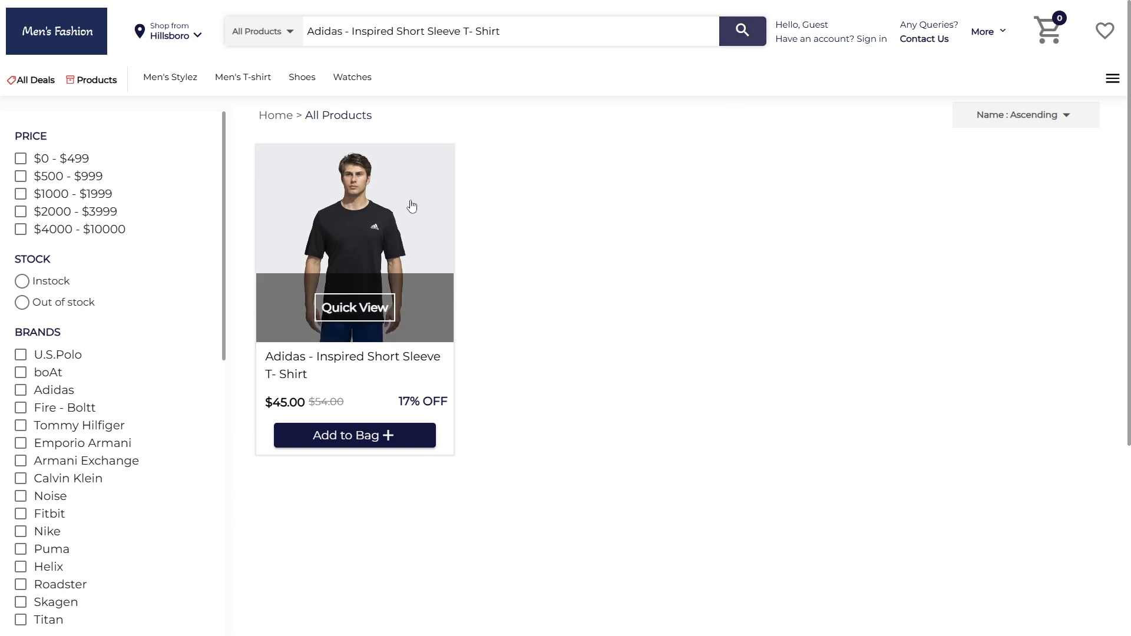
pyautogui.click(412, 206)
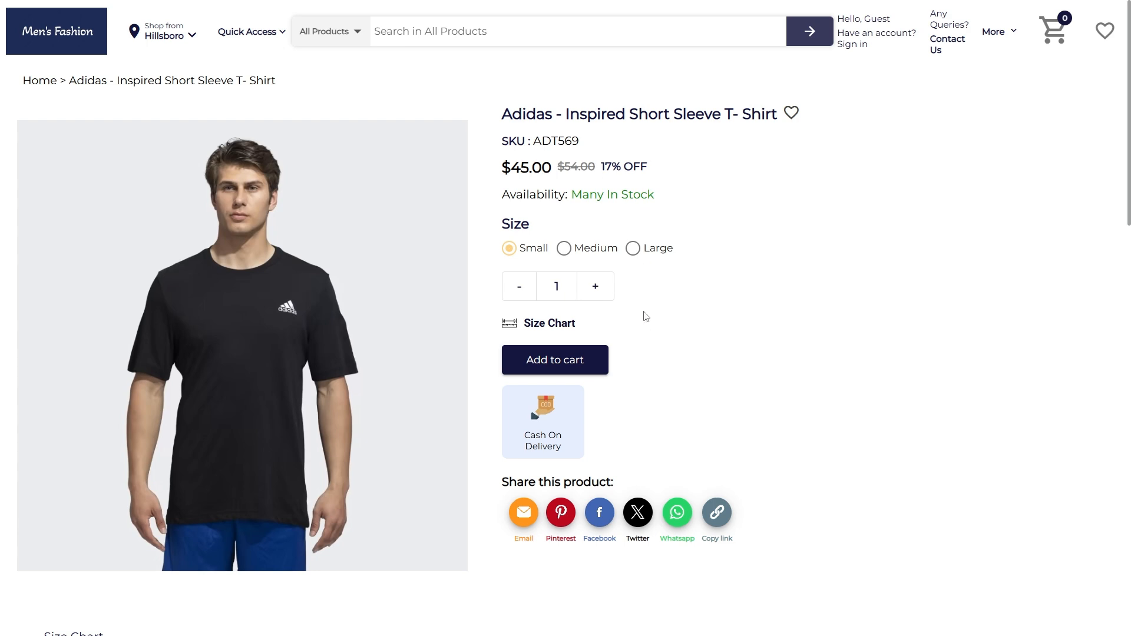
pyautogui.click(557, 328)
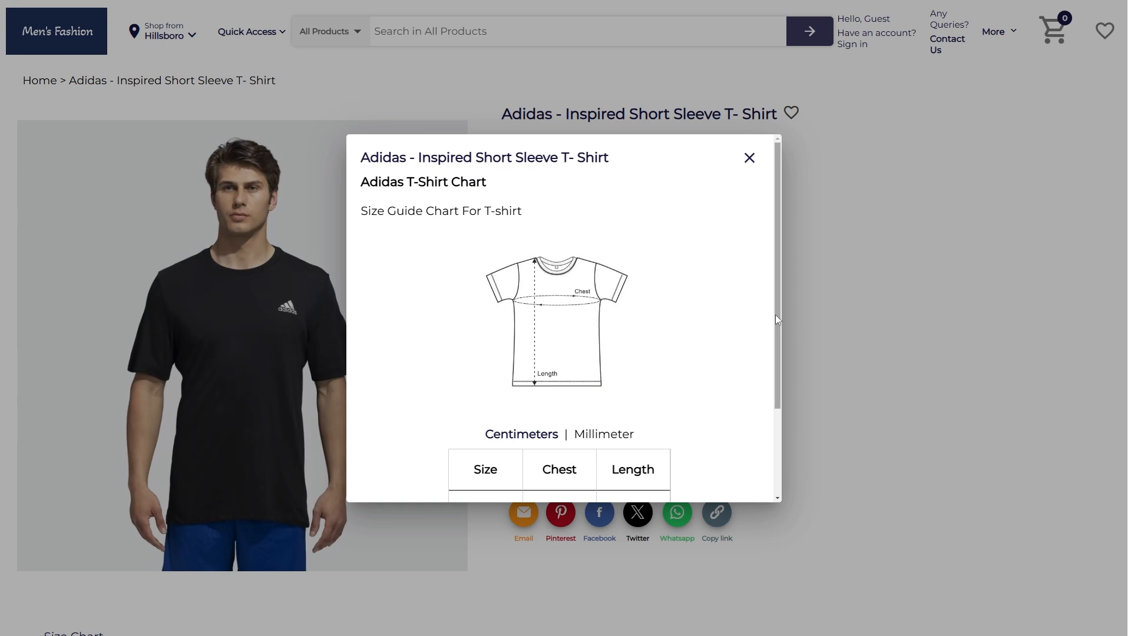
pyautogui.moveTo(775, 315); pyautogui.dragTo(777, 396)
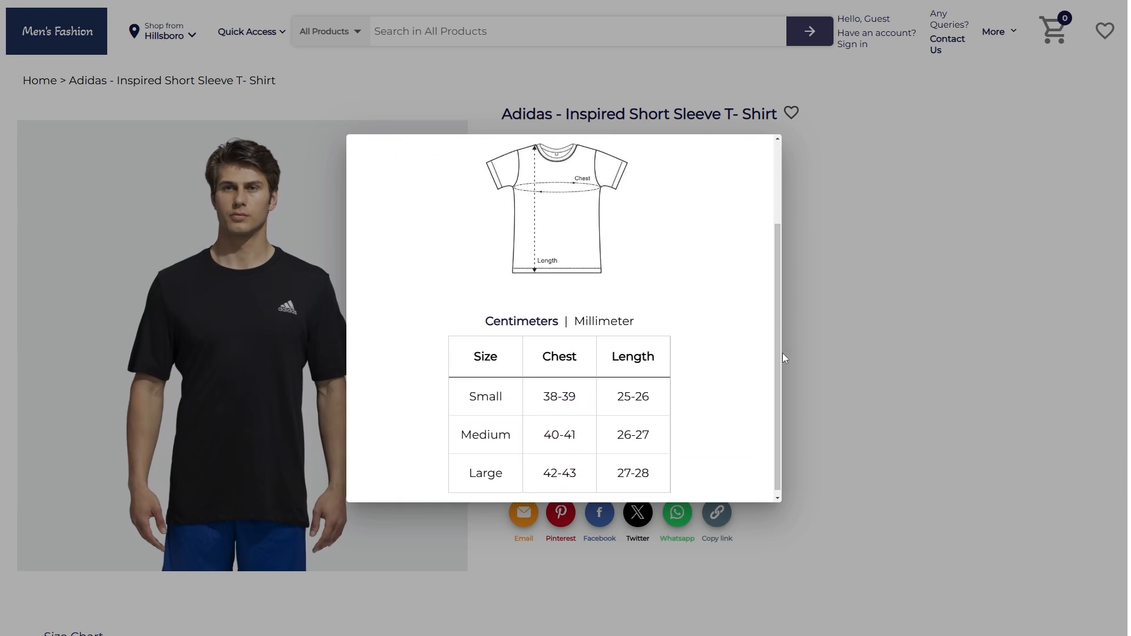